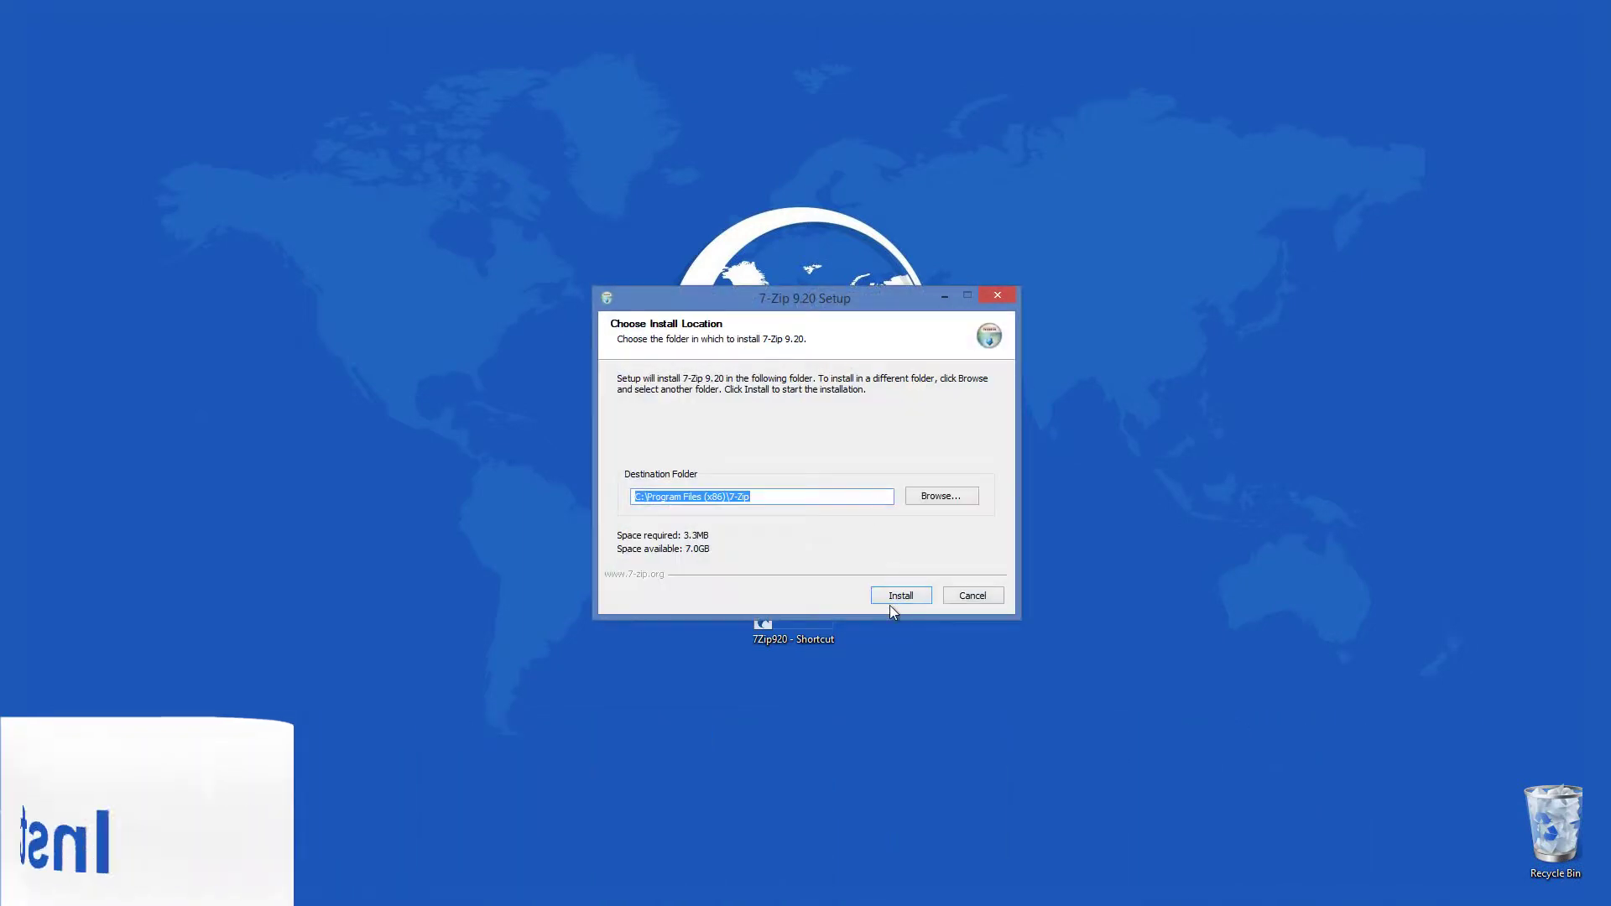
Install 7-Zip 9.20 into its default Program Files folder and close the setup wizard
{"action": "left_click", "coordinate": [891, 594]}
{"action": "left_click", "coordinate": [891, 594]}
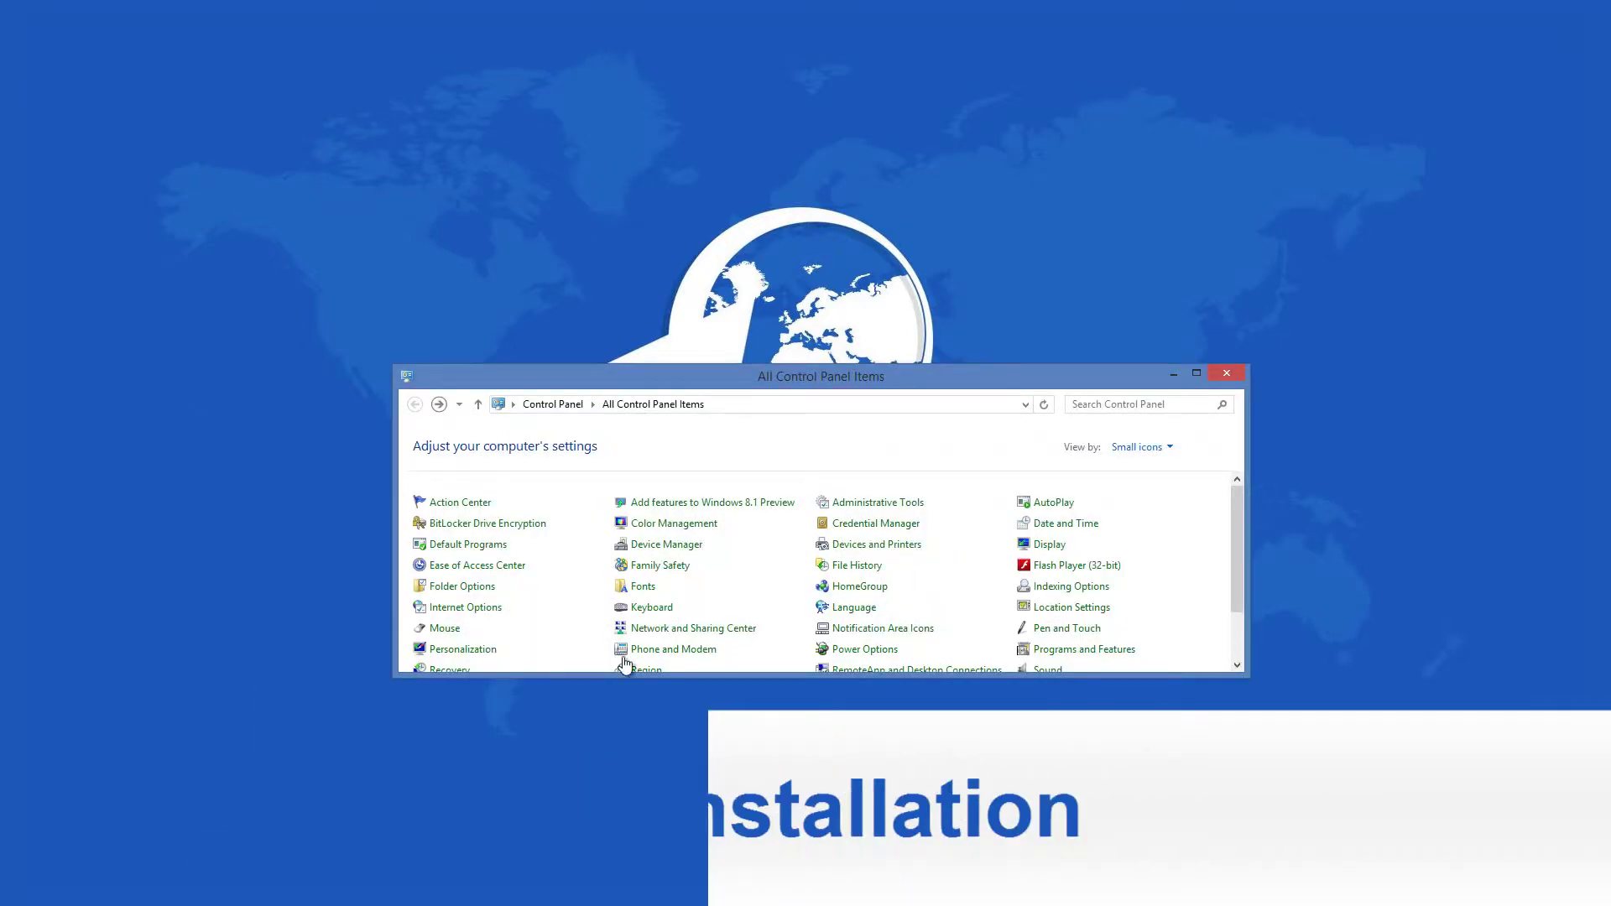
Select 7-Zip 9.20 in Programs and Features and start its uninstall
{"action": "left_click", "coordinate": [1056, 651]}
{"action": "left_click", "coordinate": [661, 551]}
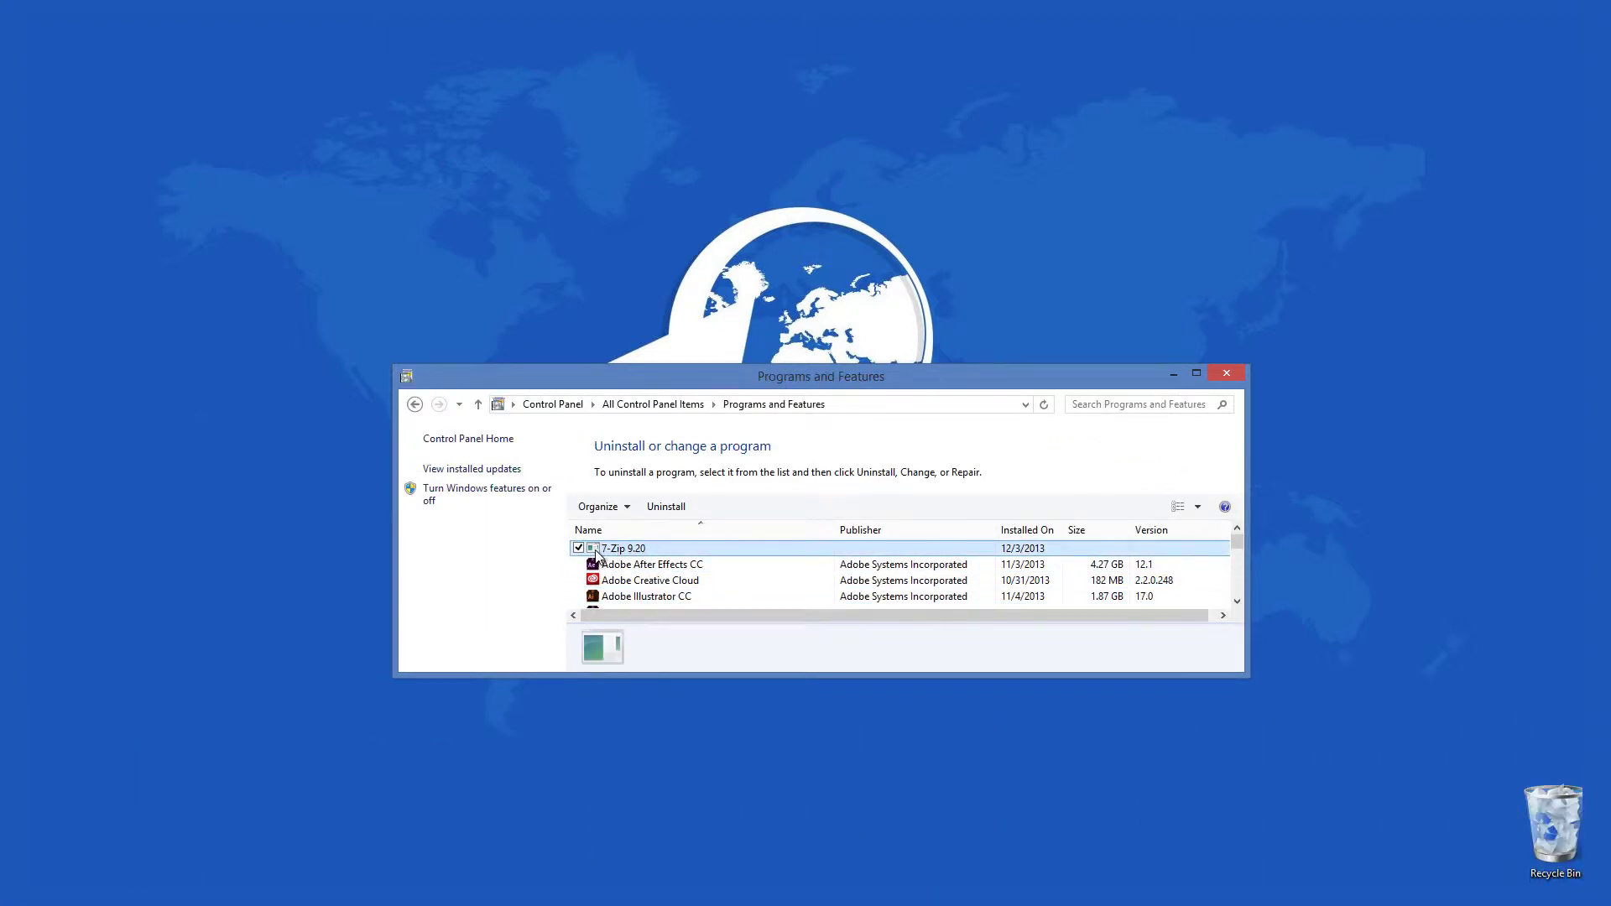
{"action": "left_click", "coordinate": [667, 507]}
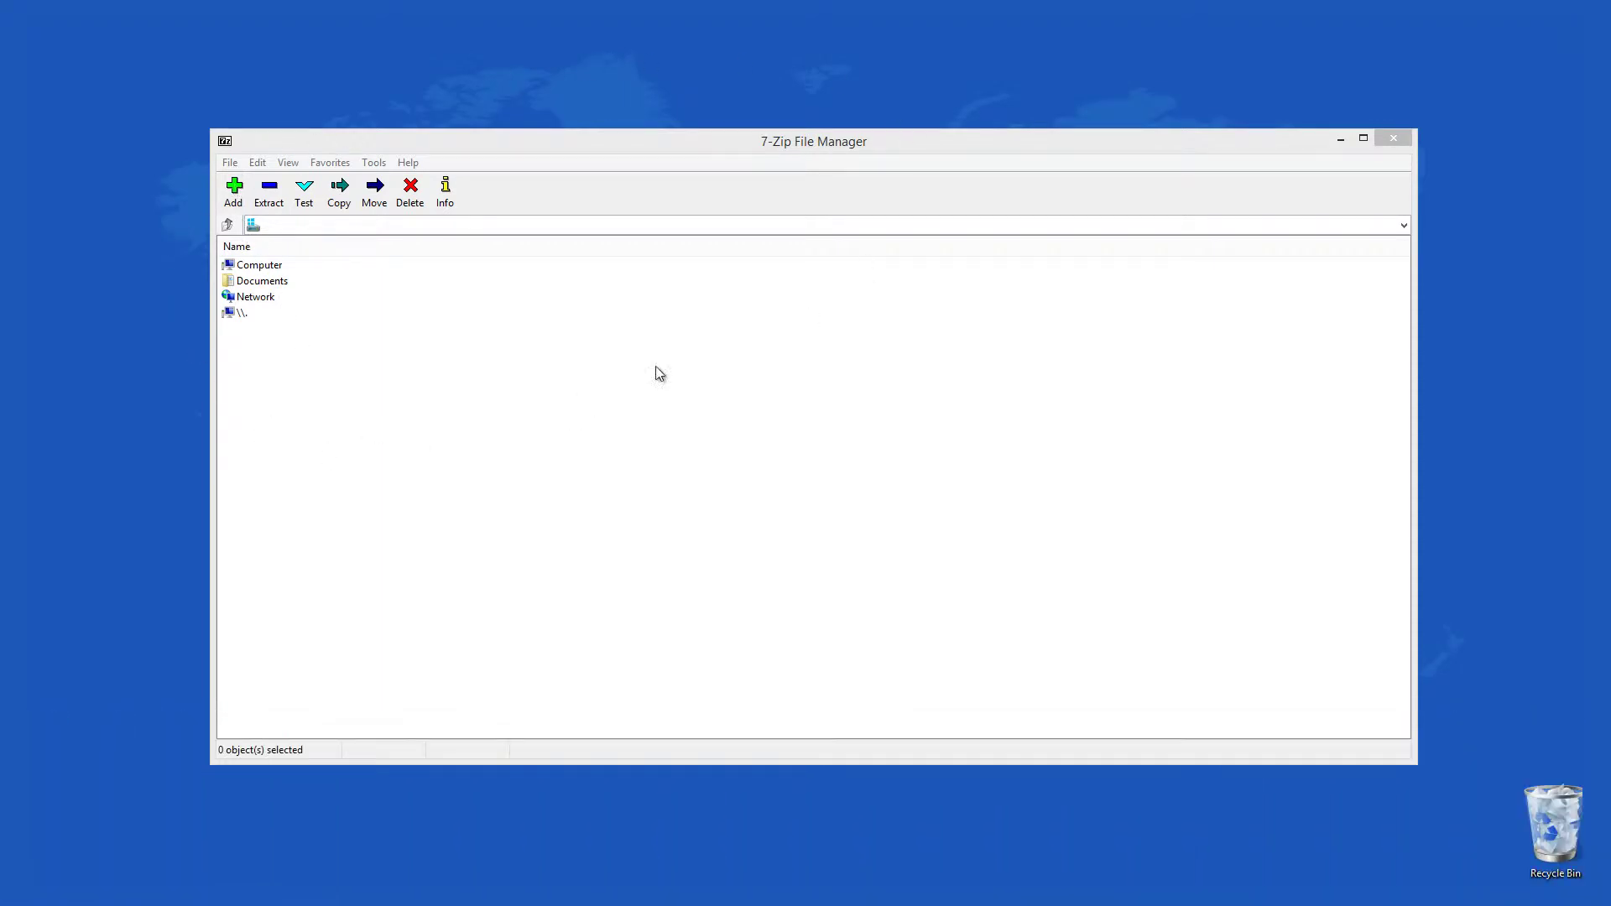
{"action": "left_click", "coordinate": [373, 162]}
{"action": "left_click", "coordinate": [372, 181]}
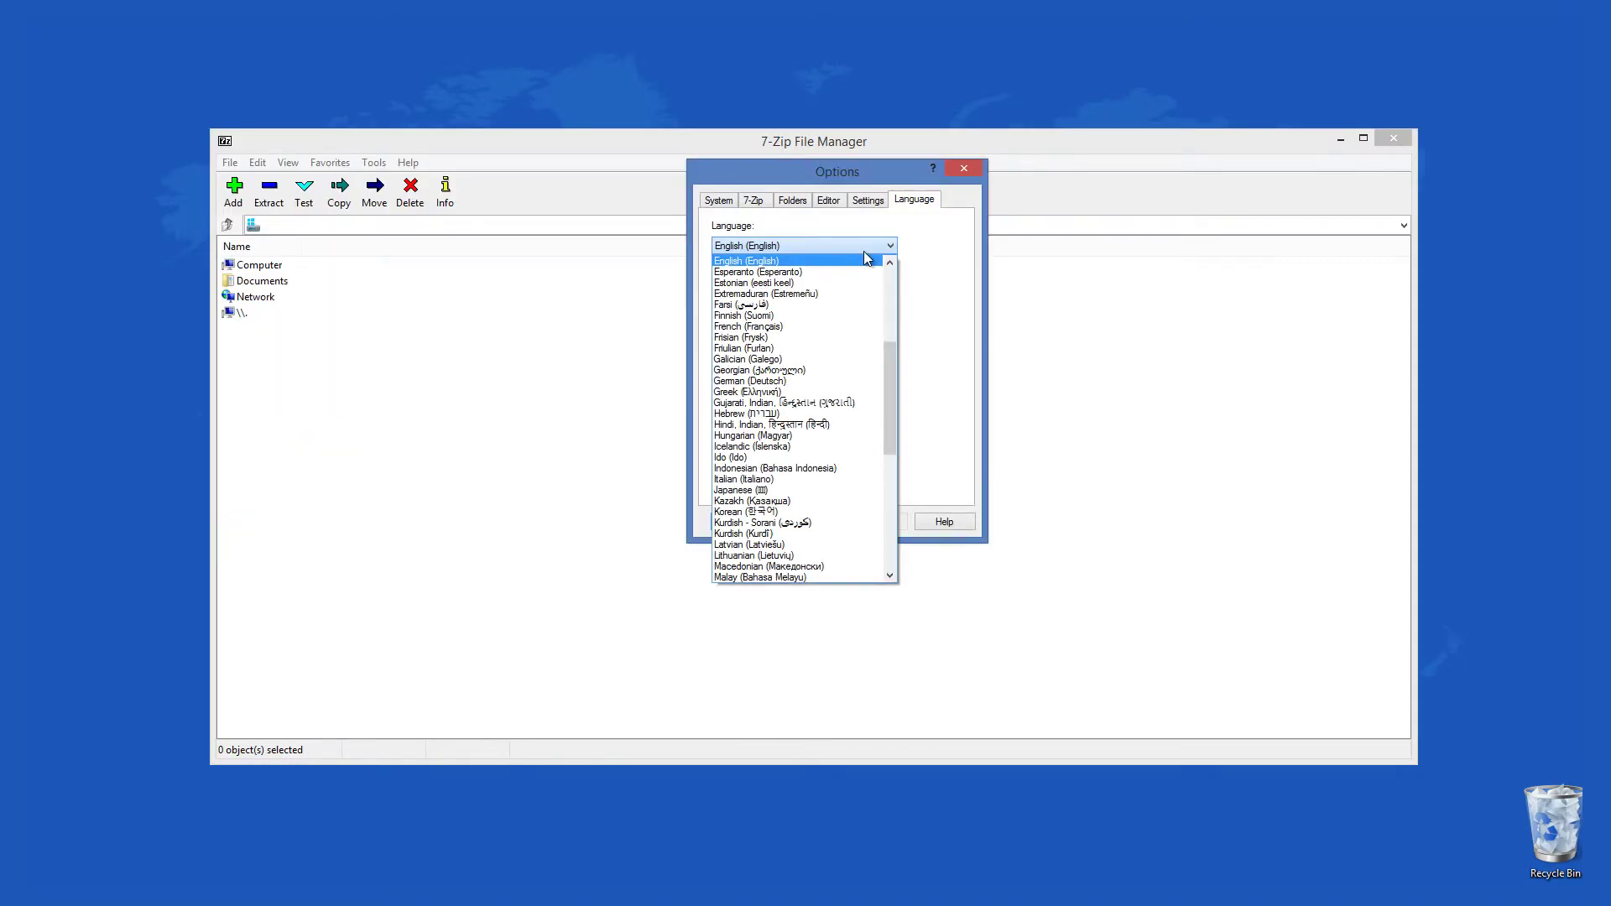
{"action": "left_click", "coordinate": [864, 253]}
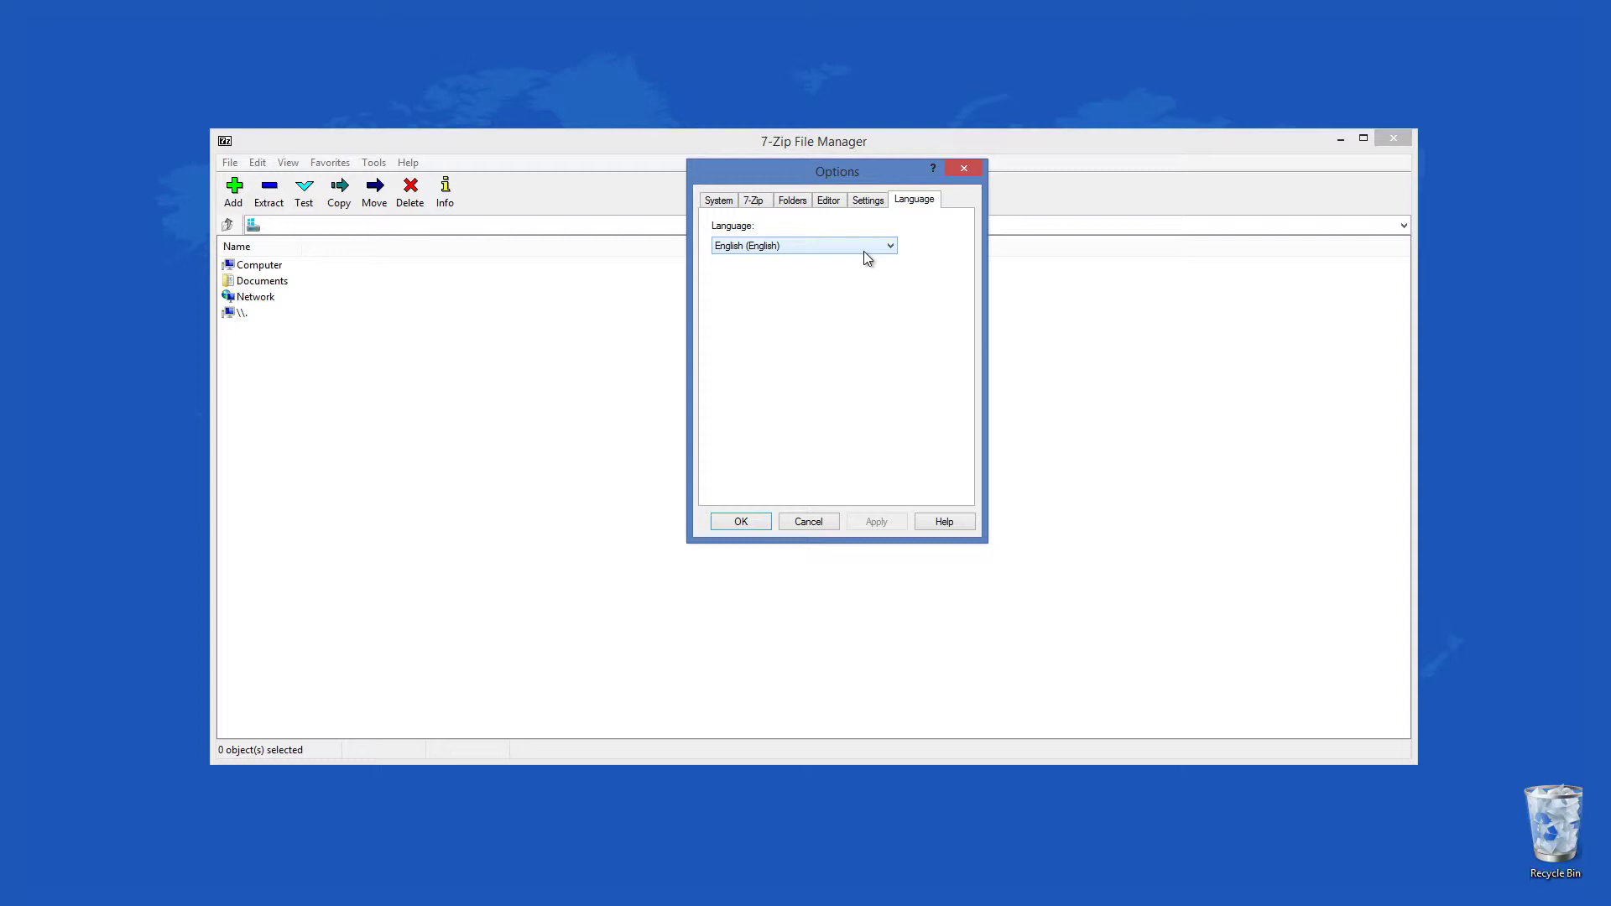
{"action": "left_click", "coordinate": [719, 201]}
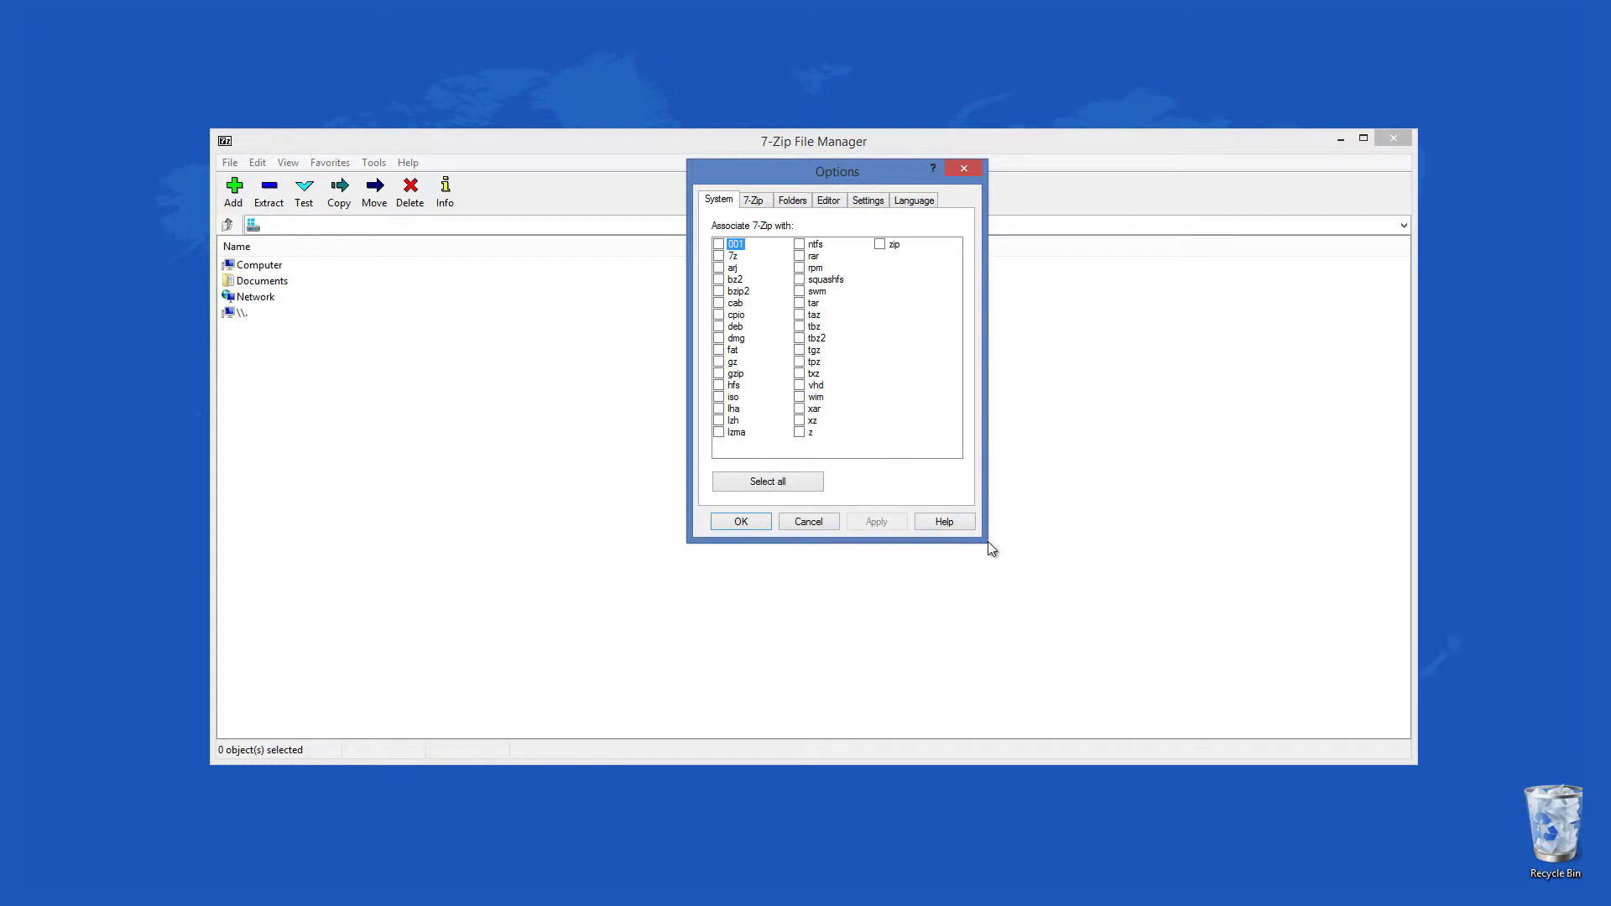
{"action": "left_click", "coordinate": [759, 201]}
{"action": "left_click", "coordinate": [785, 203]}
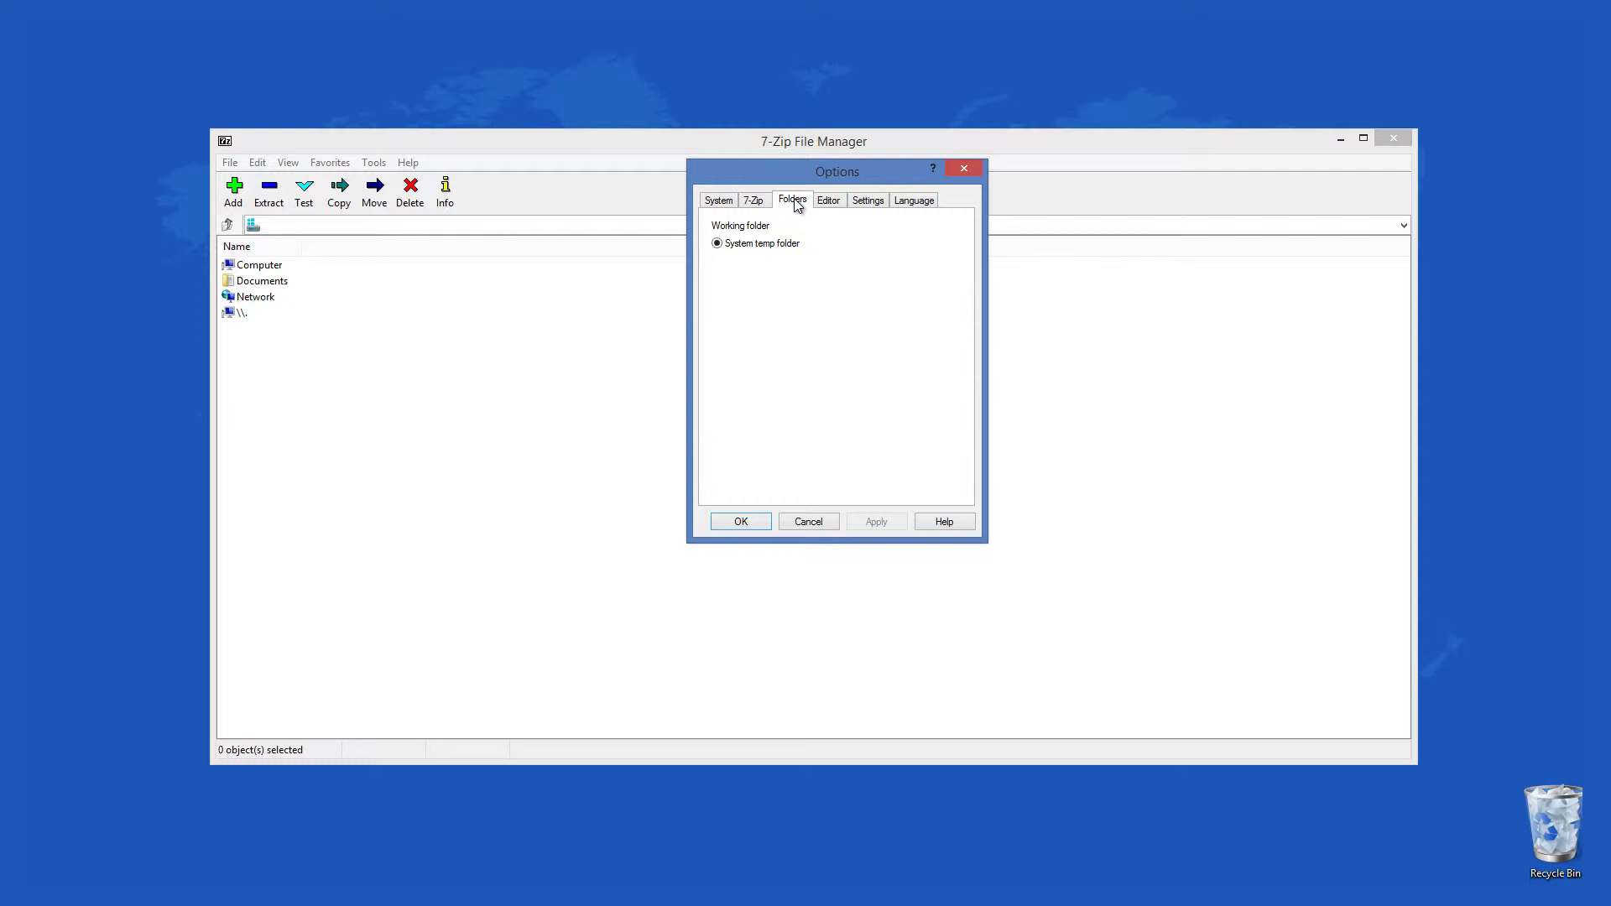
{"action": "left_click", "coordinate": [831, 201]}
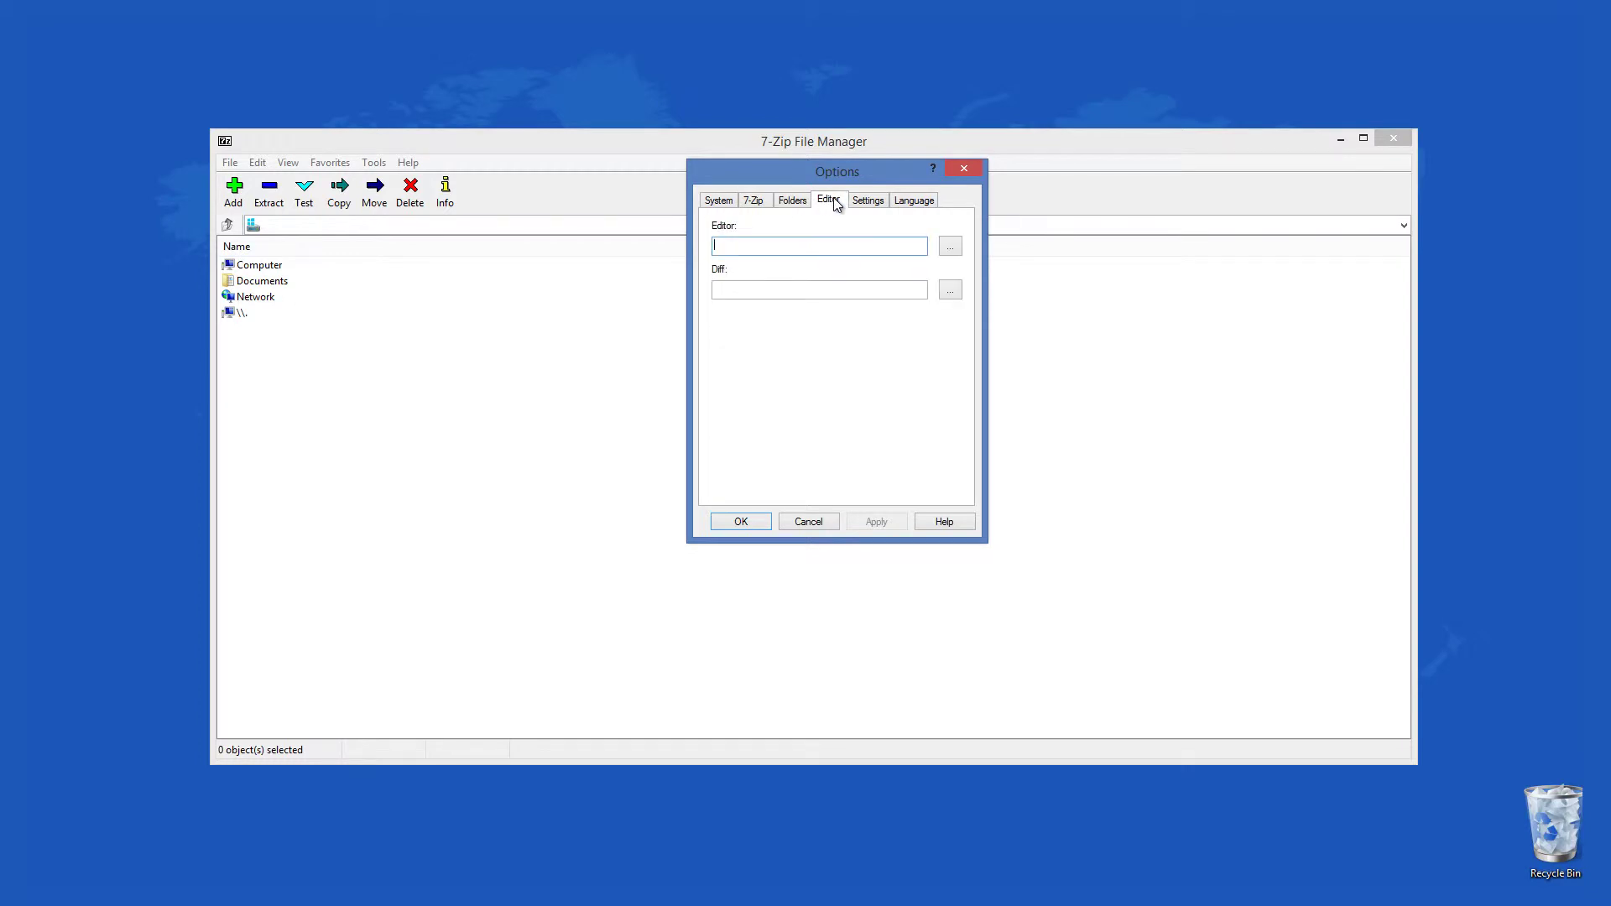
{"action": "left_click", "coordinate": [862, 202]}
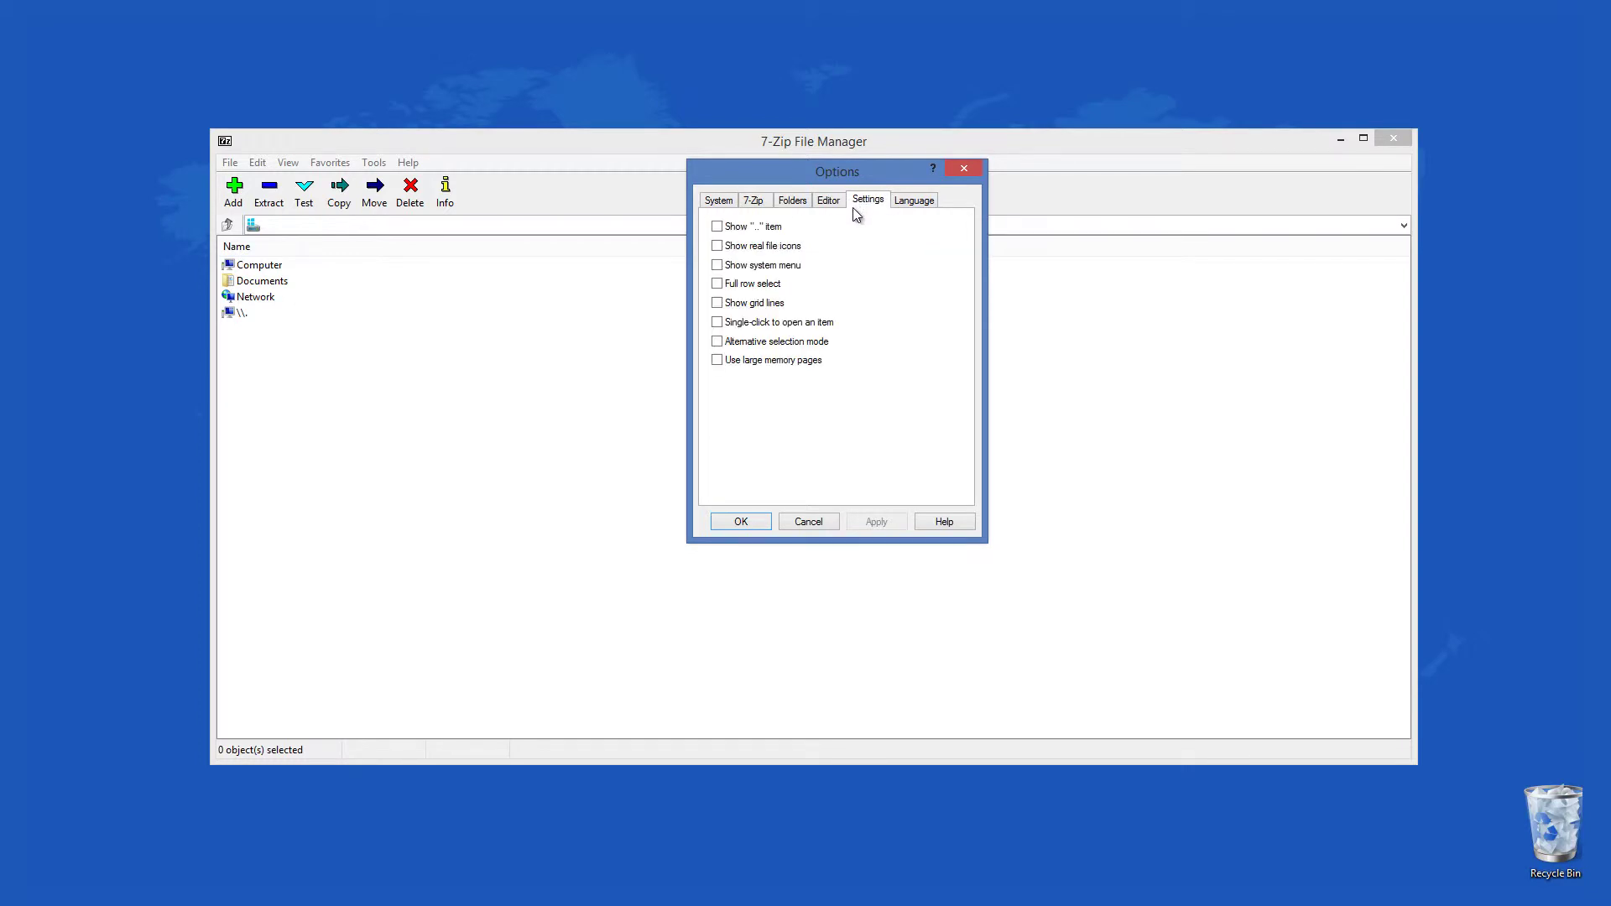
{"action": "left_click", "coordinate": [726, 202]}
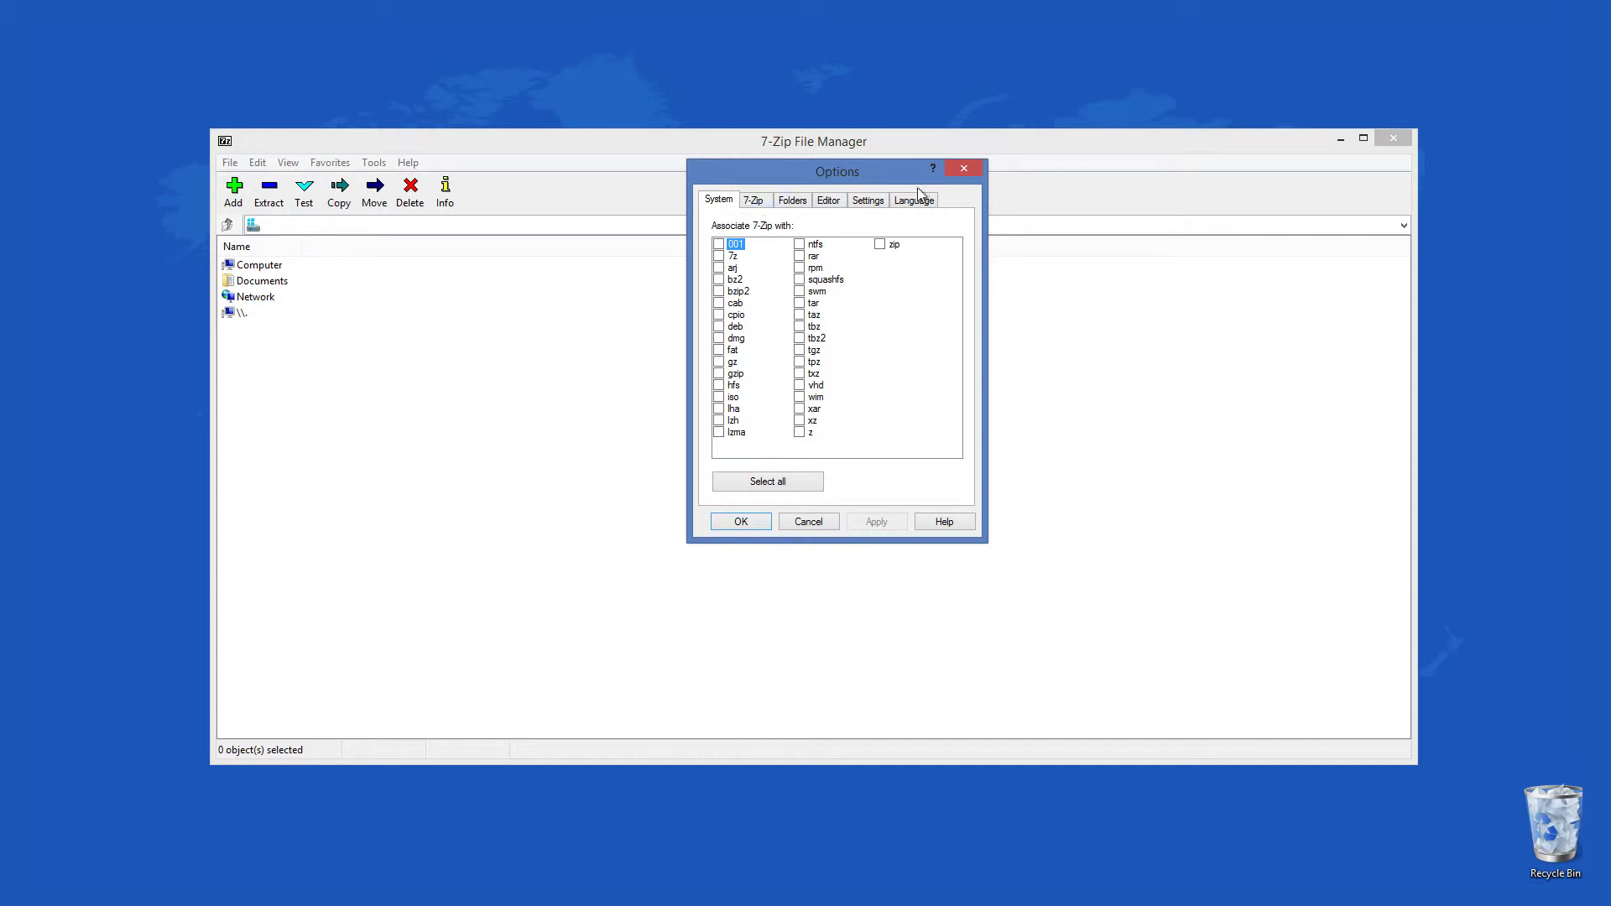
{"action": "left_click", "coordinate": [963, 170]}
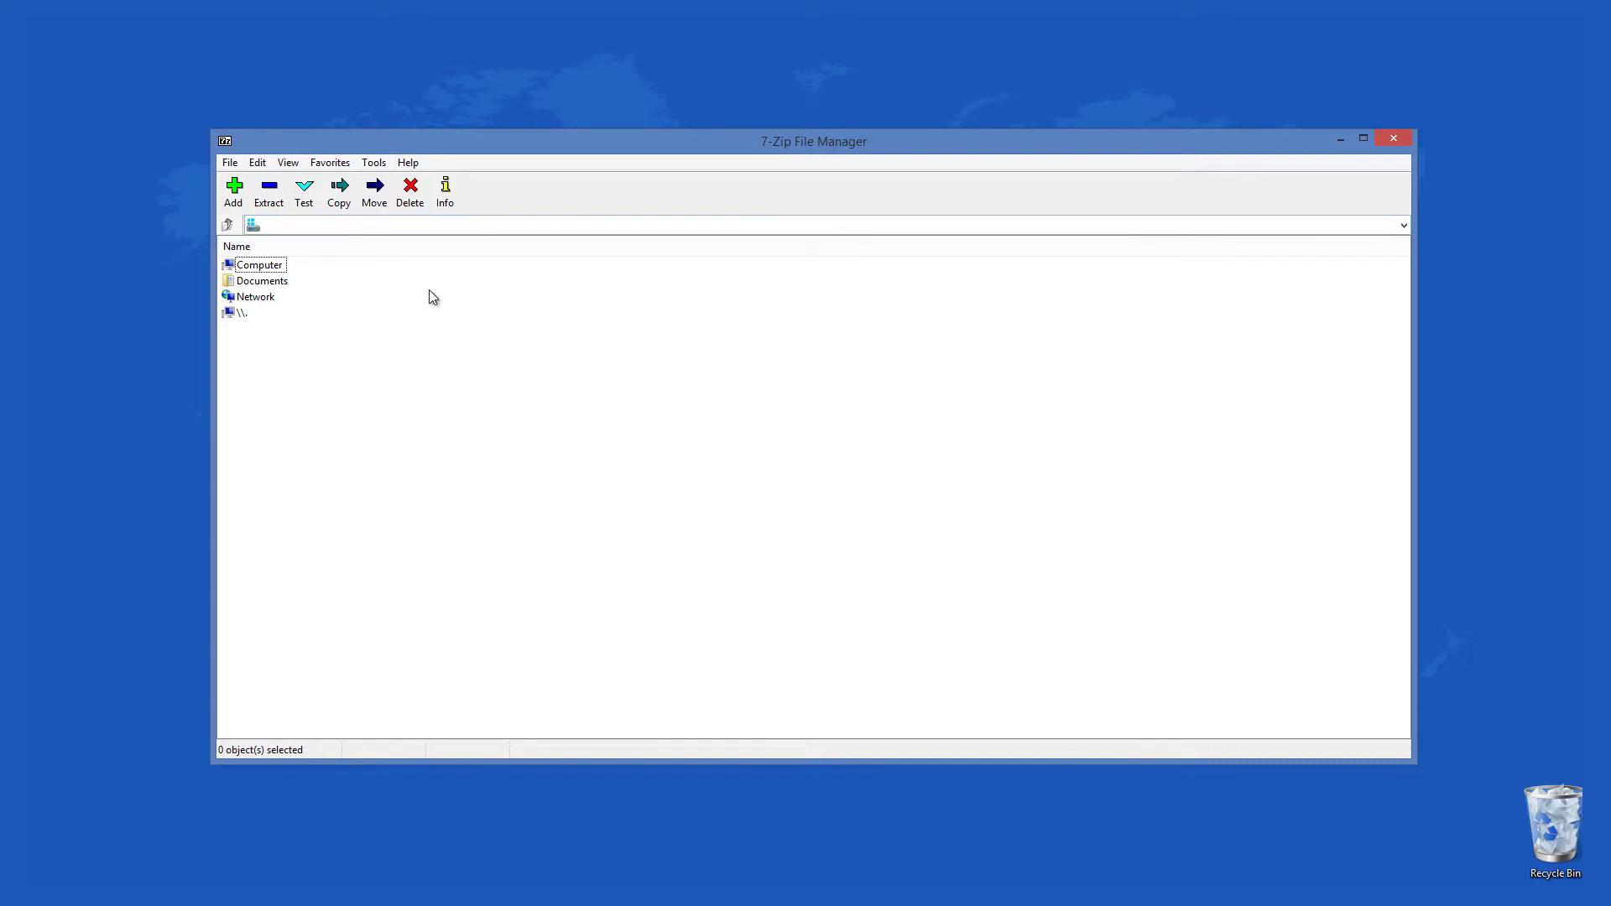
Look through the File and Edit menus, then display the items as Large Icons
{"action": "left_click", "coordinate": [238, 162]}
{"action": "mouse_move", "coordinate": [257, 164]}
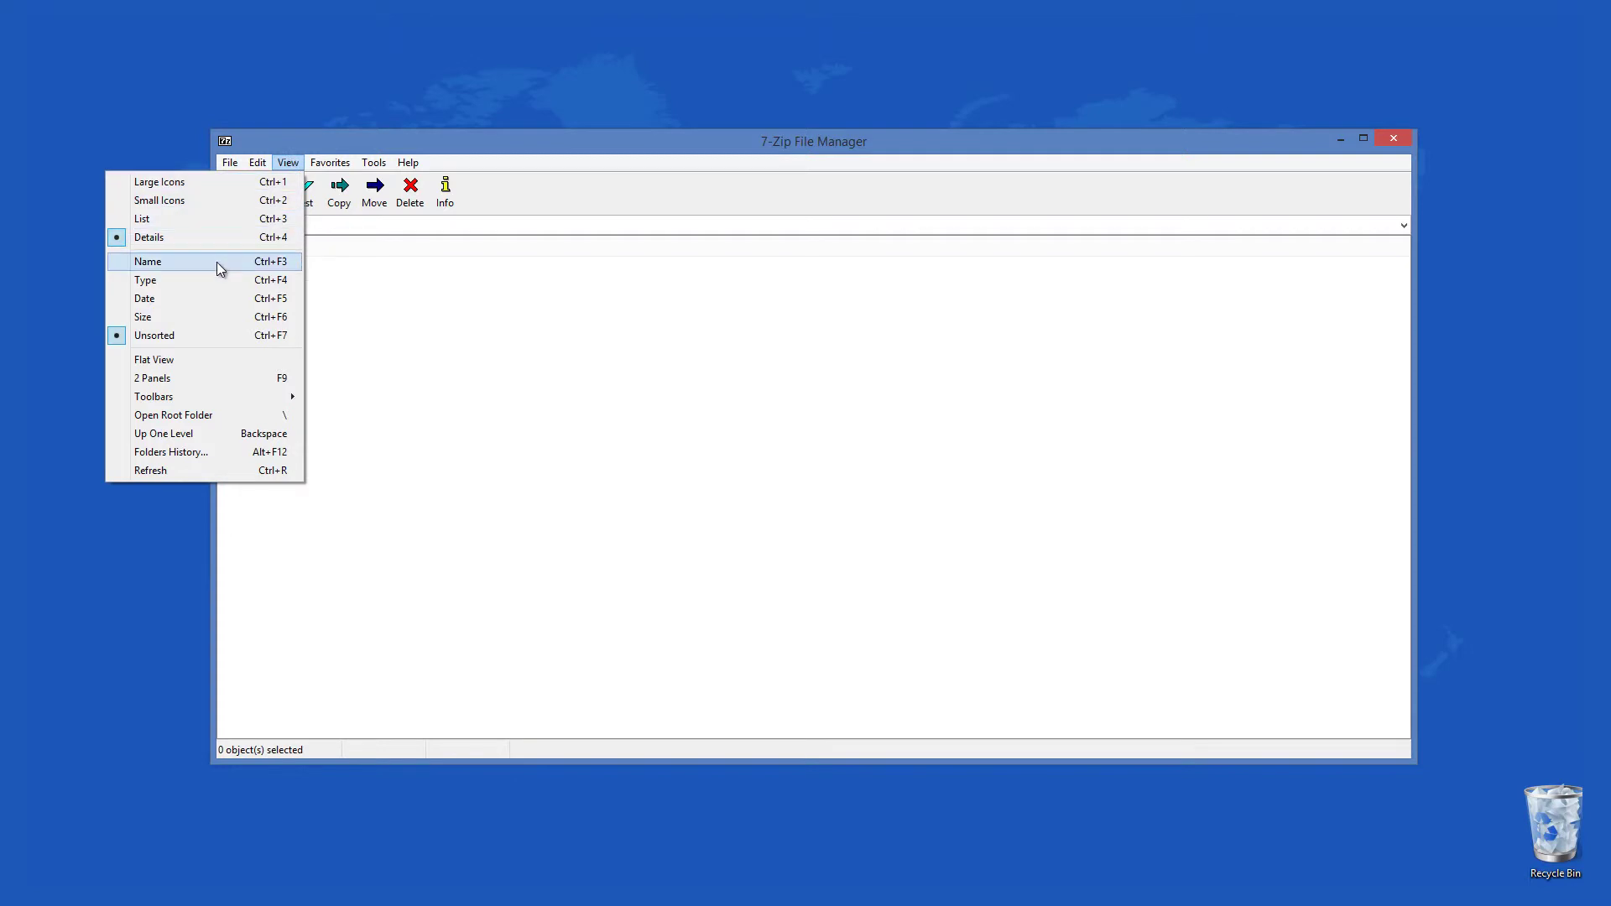
{"action": "left_click", "coordinate": [218, 182]}
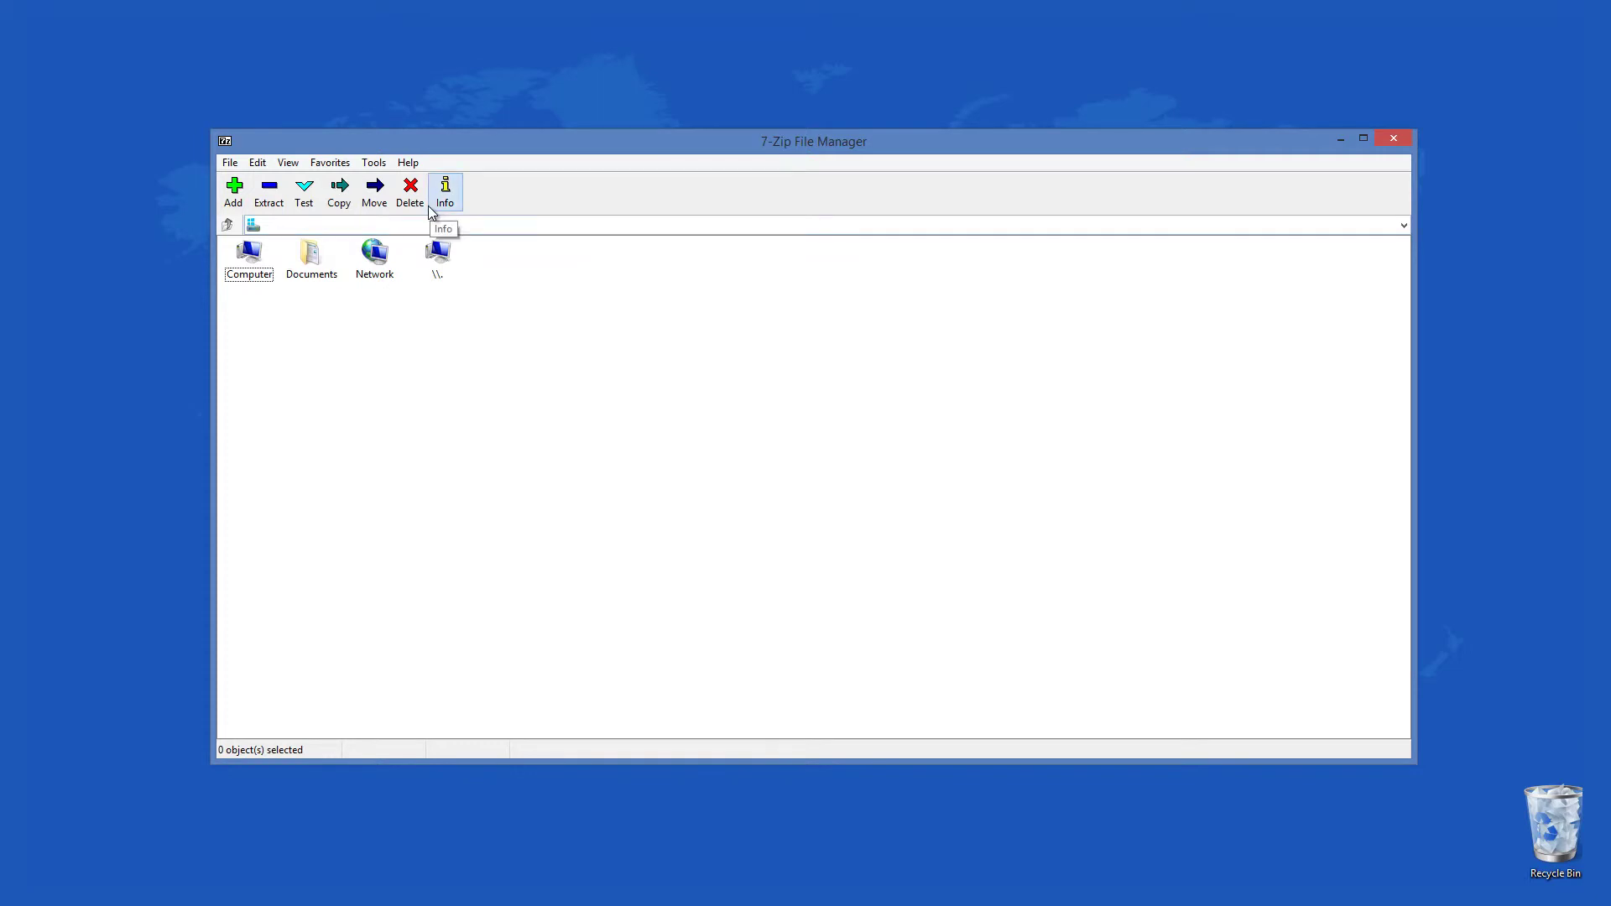
Browse Favorites, the Language and Display options, and the File menu, closing each unchanged
{"action": "left_click", "coordinate": [332, 163]}
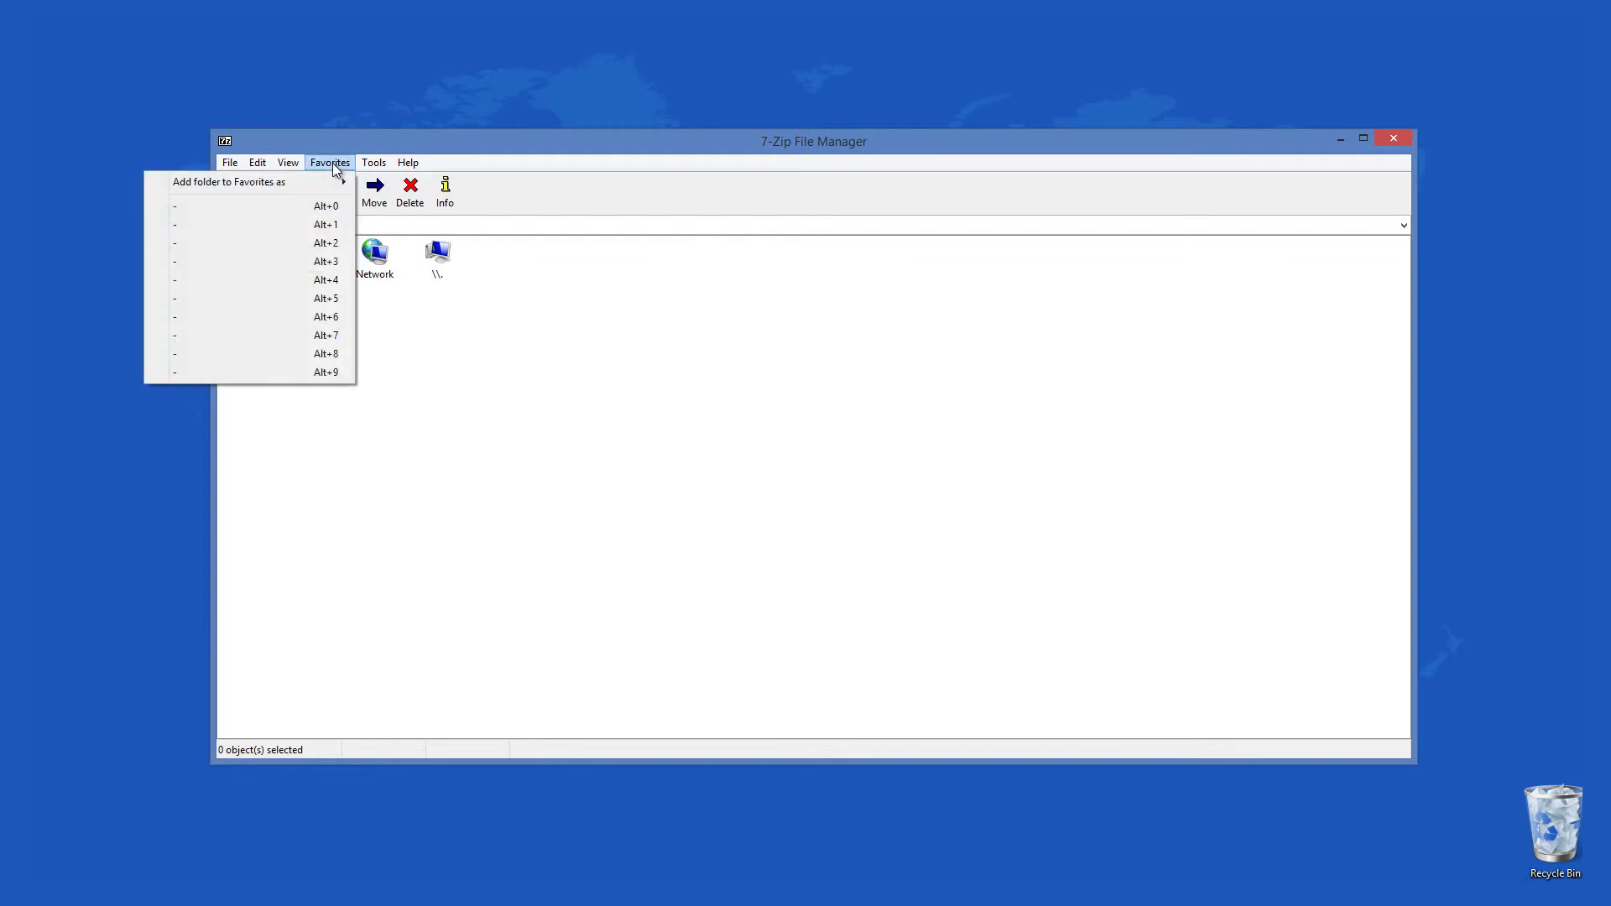
{"action": "left_click", "coordinate": [360, 183]}
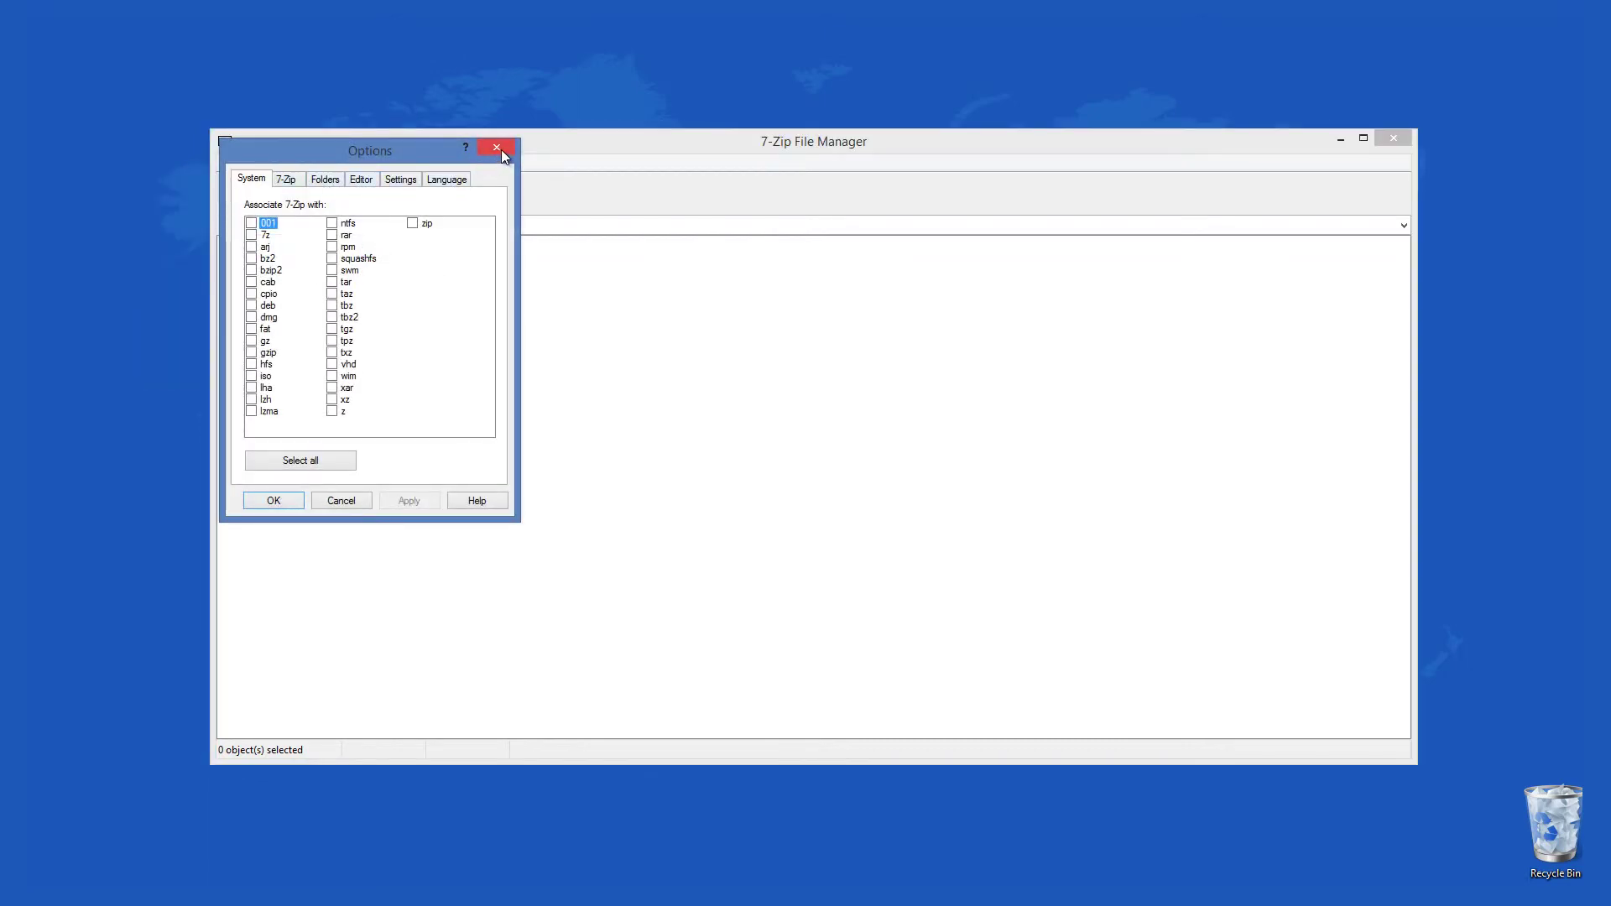
{"action": "left_click", "coordinate": [444, 180]}
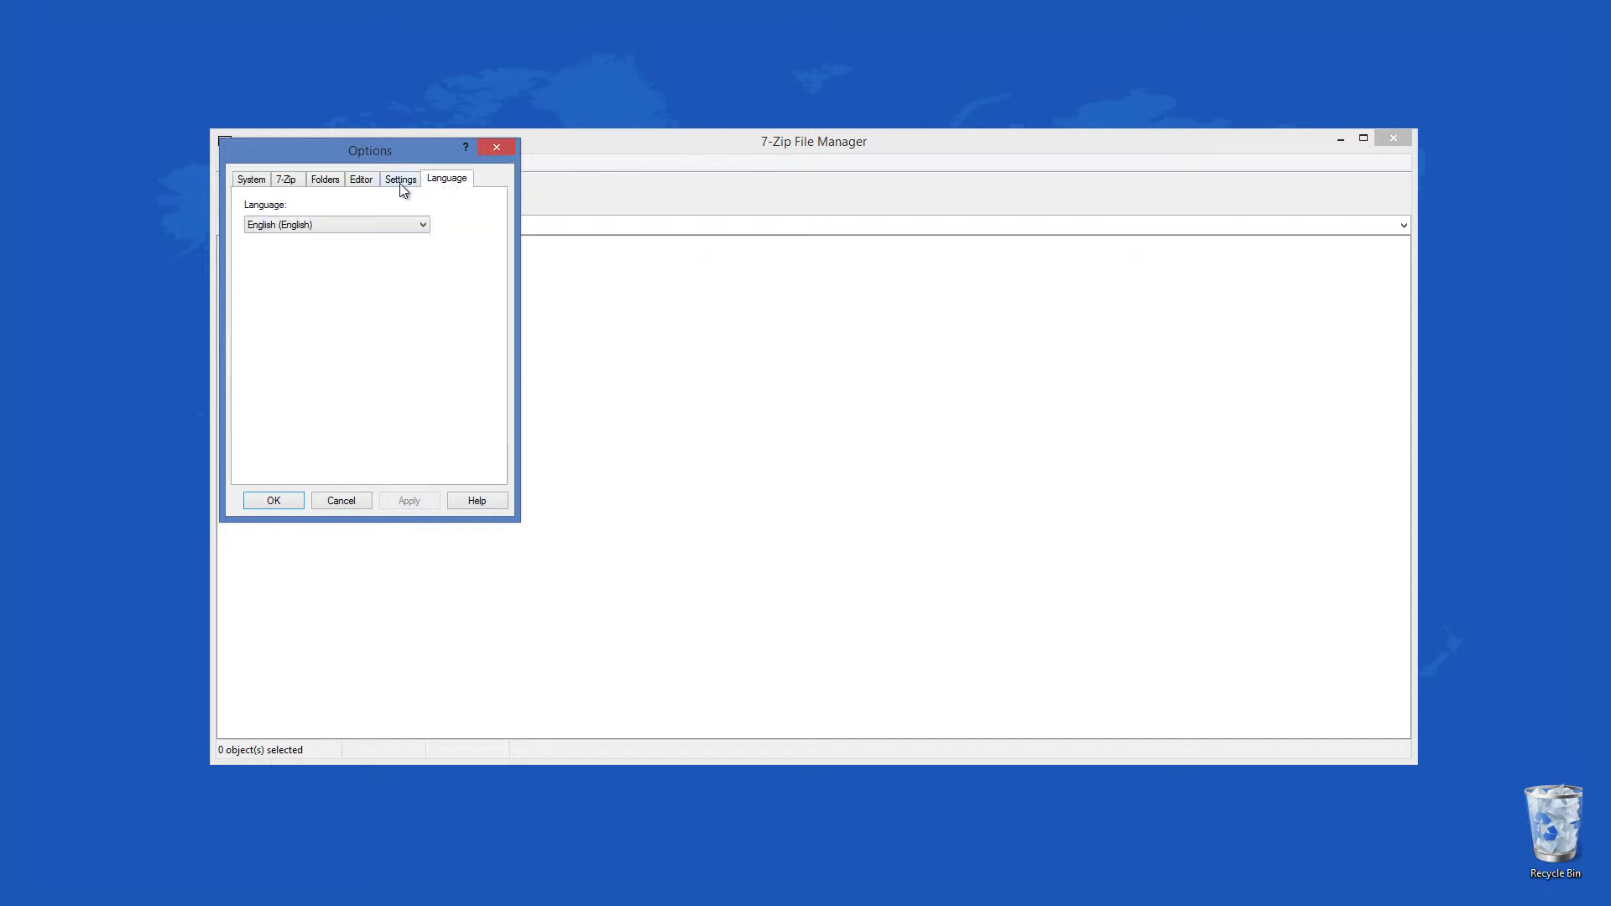
{"action": "left_click", "coordinate": [407, 178]}
{"action": "left_click", "coordinate": [493, 148]}
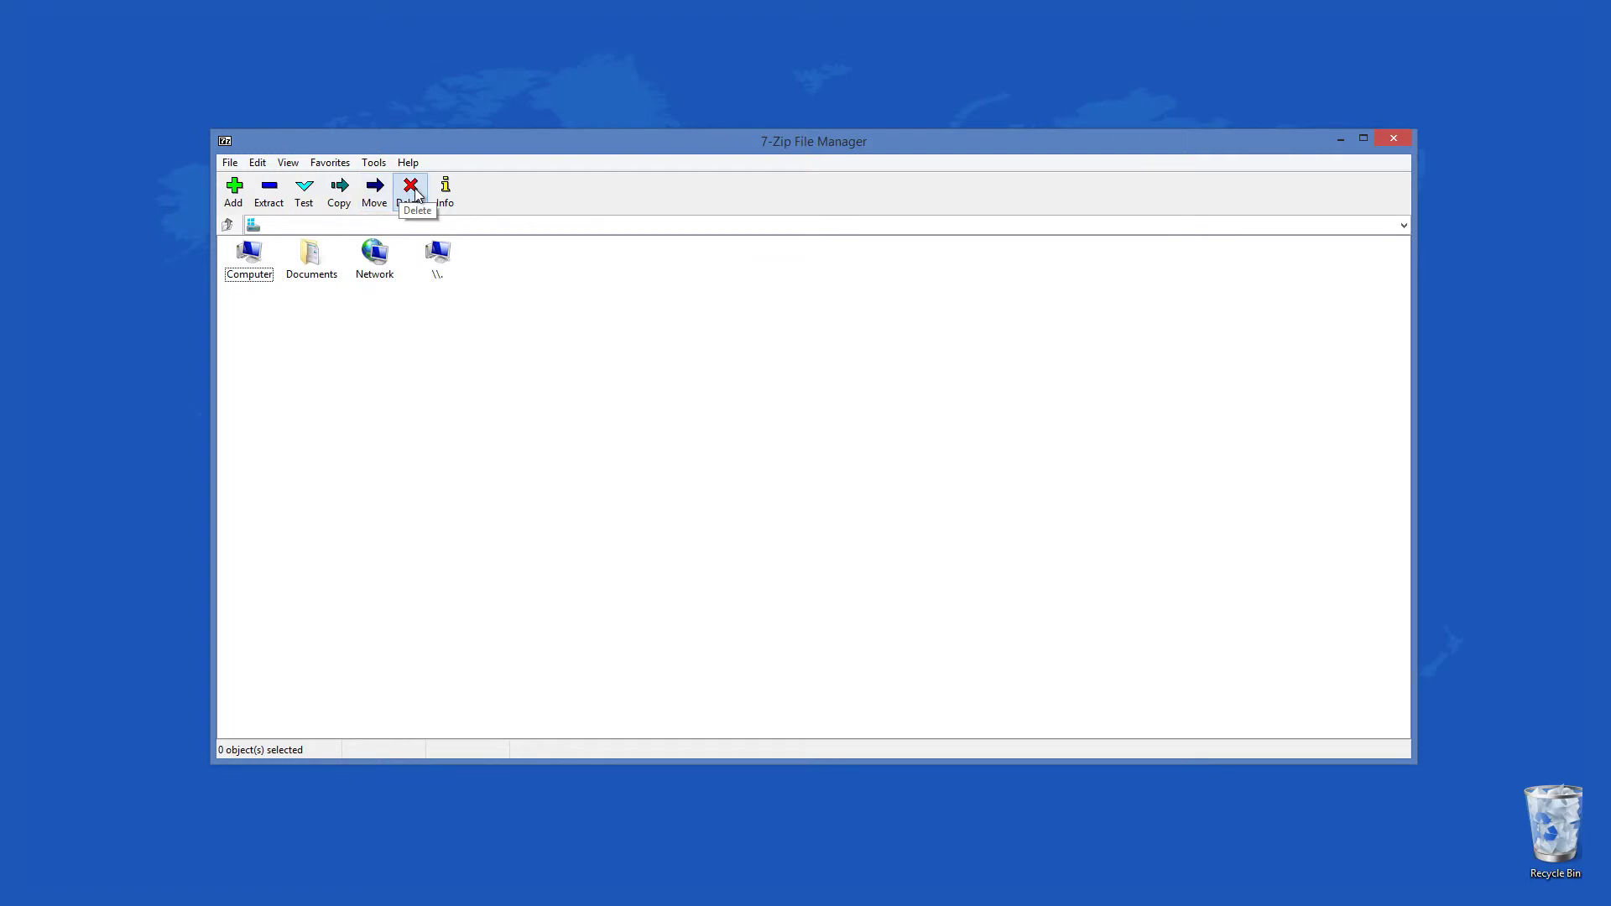
{"action": "left_click", "coordinate": [229, 163]}
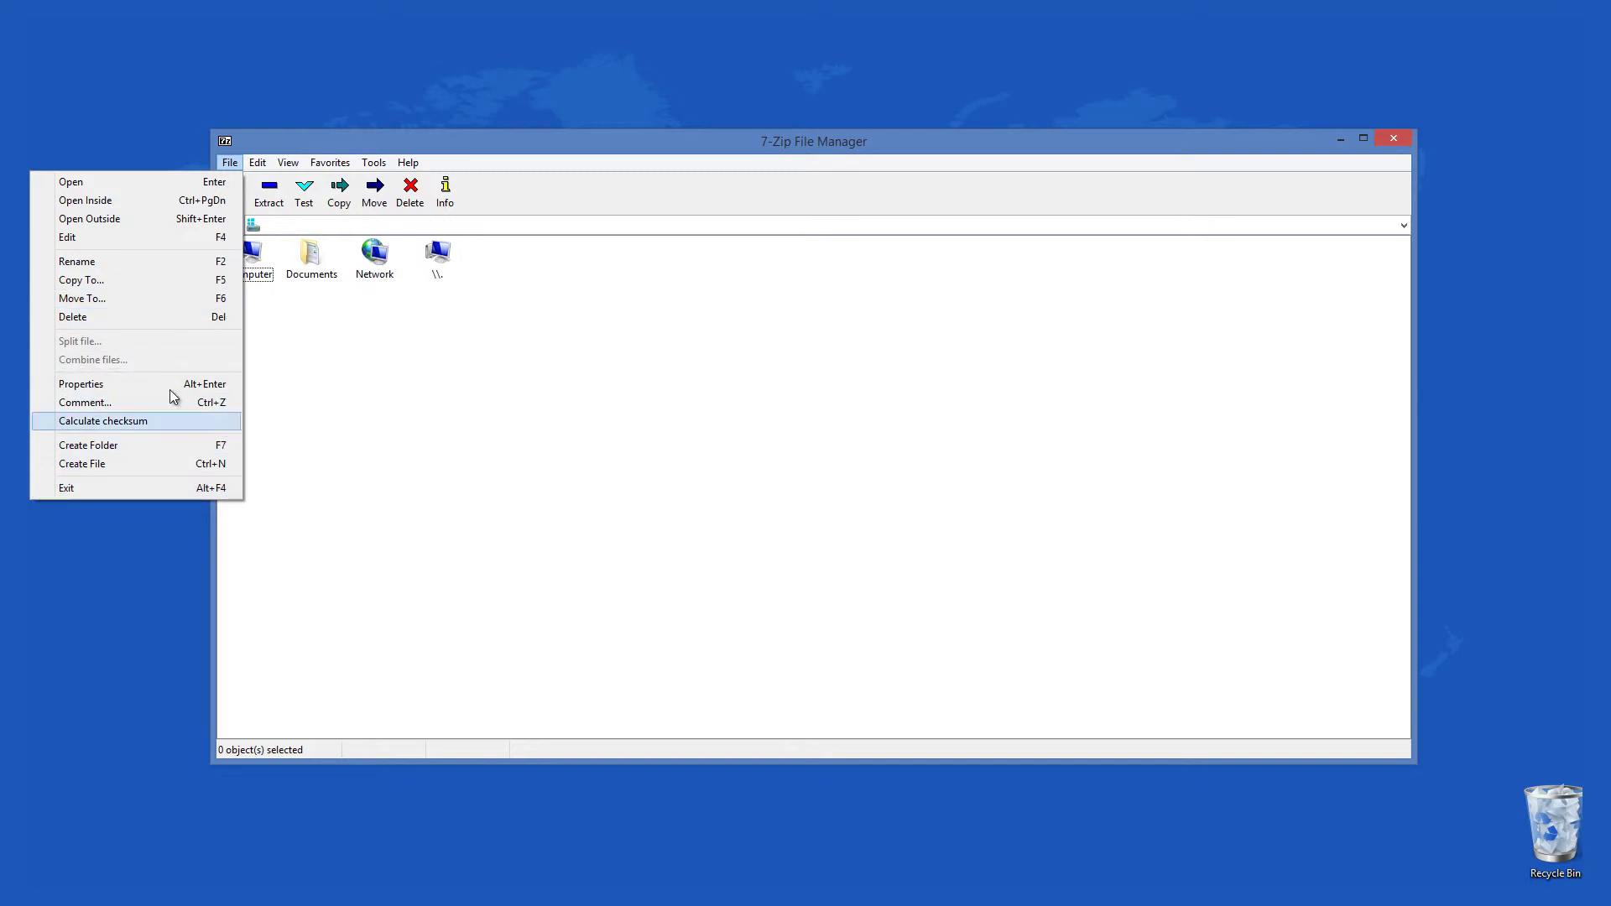
{"action": "left_click", "coordinate": [355, 359]}
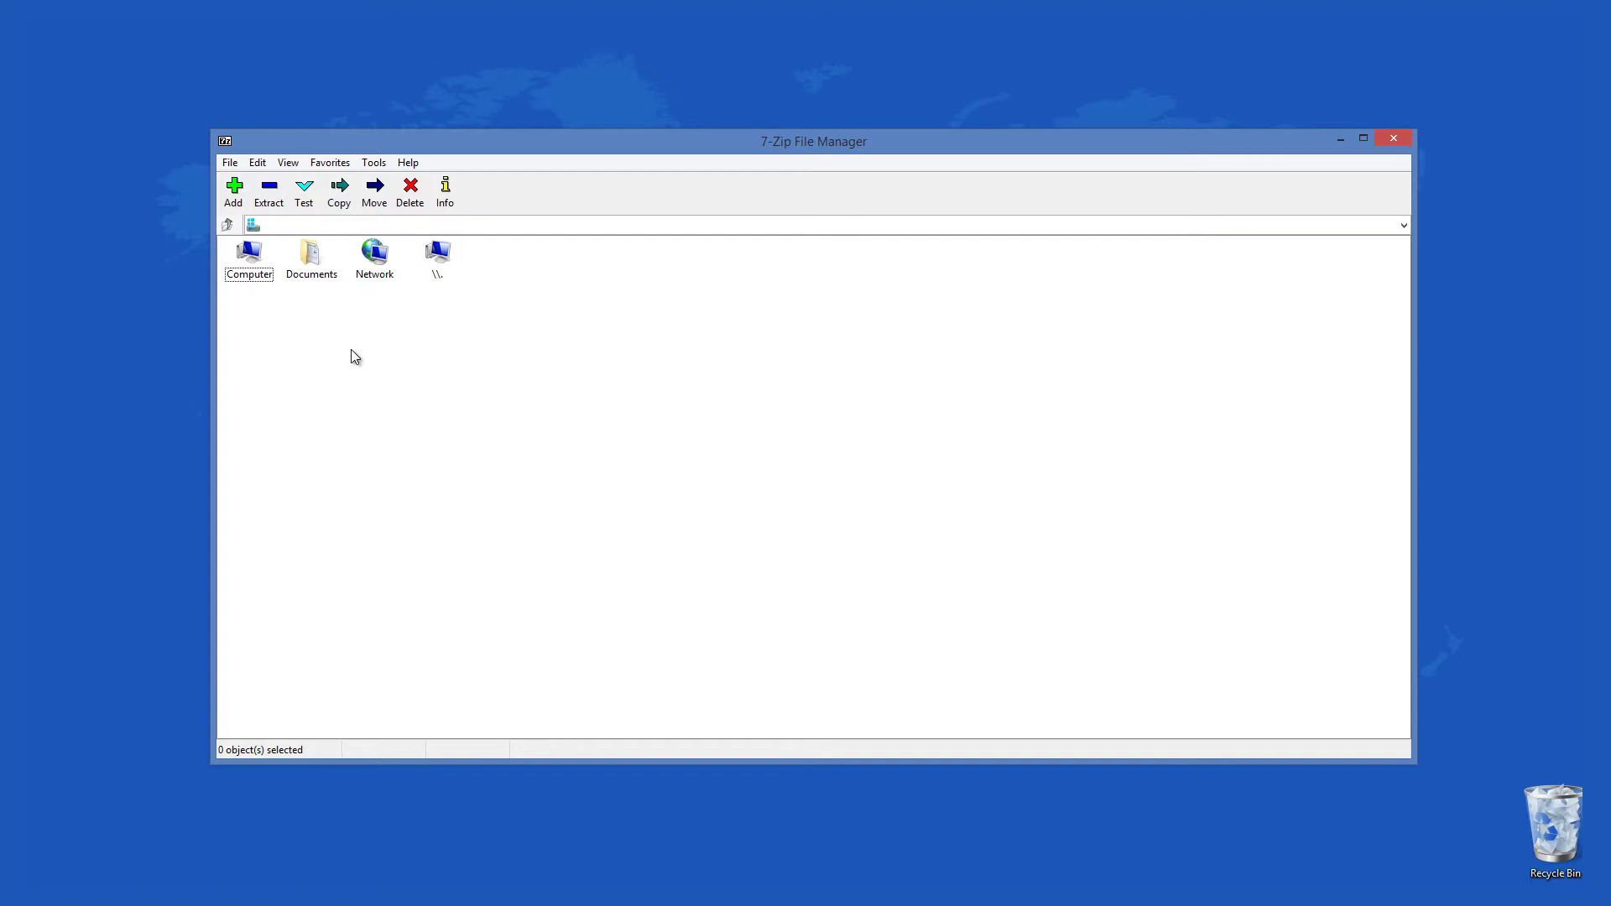
Open Documents, select Untitled.avi and bring up the Add to Archive dialog
{"action": "double_click", "coordinate": [308, 270]}
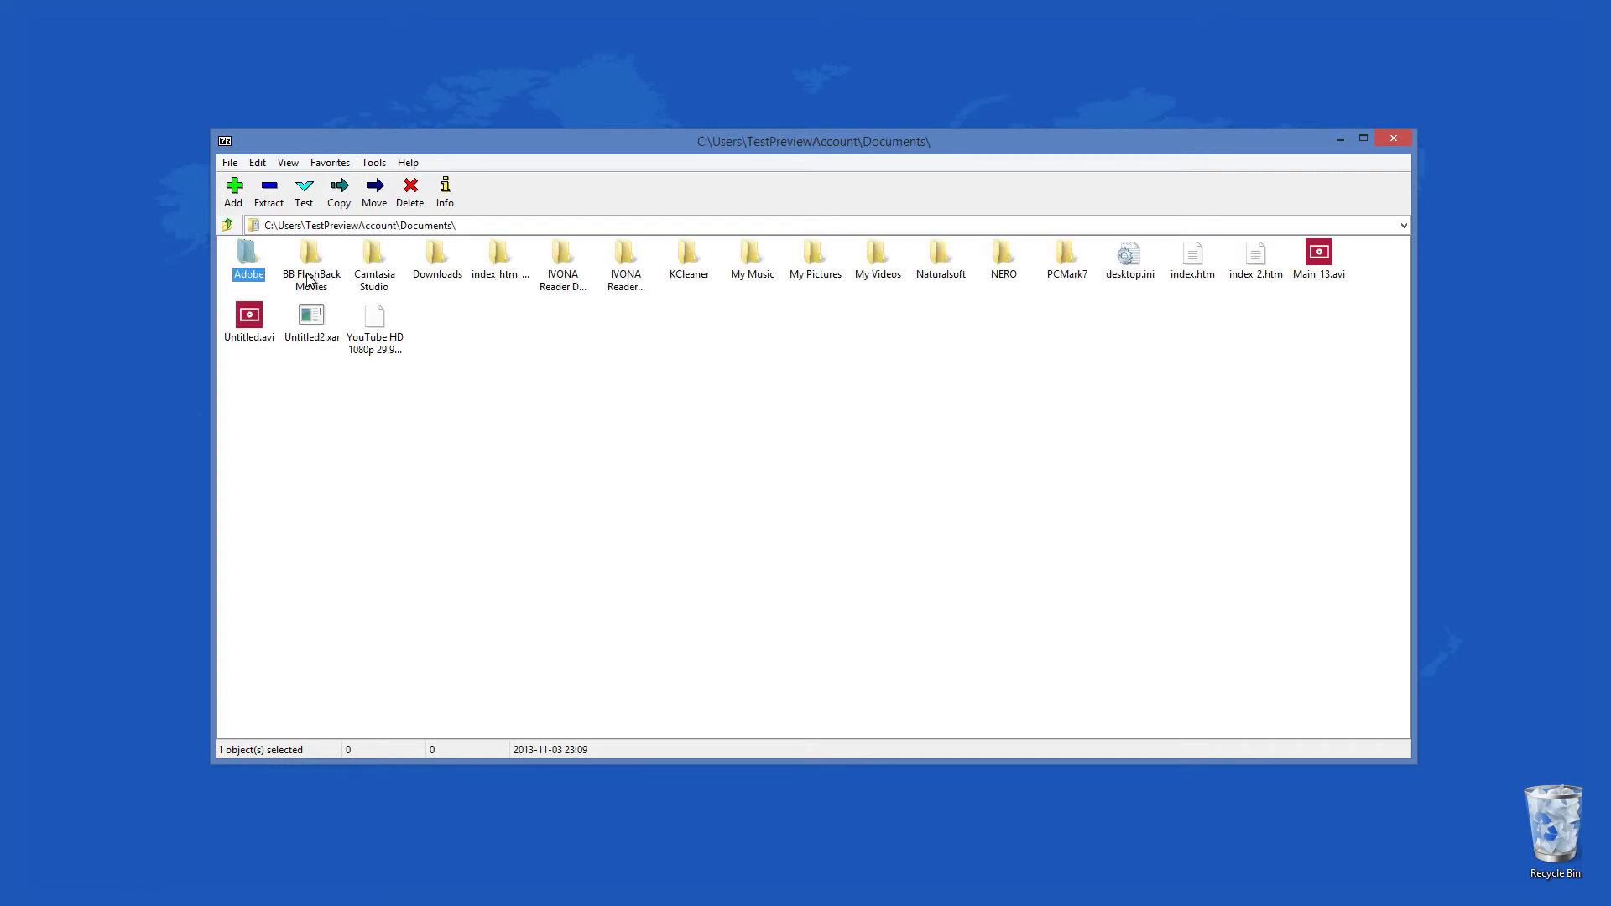
{"action": "left_click", "coordinate": [256, 312]}
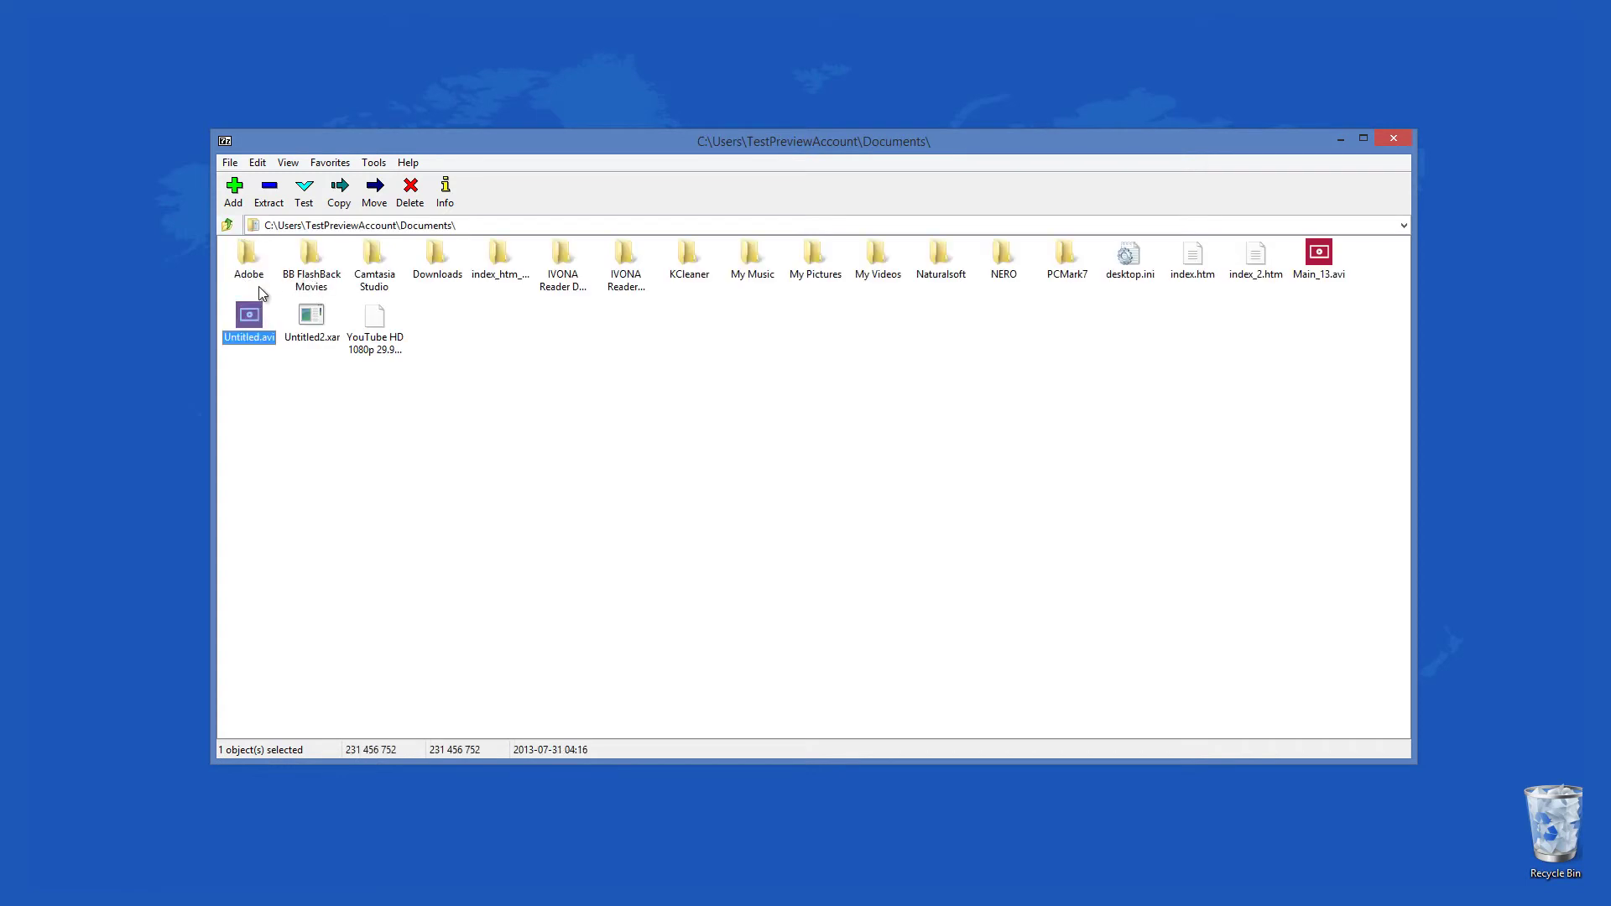
{"action": "left_click", "coordinate": [234, 194]}
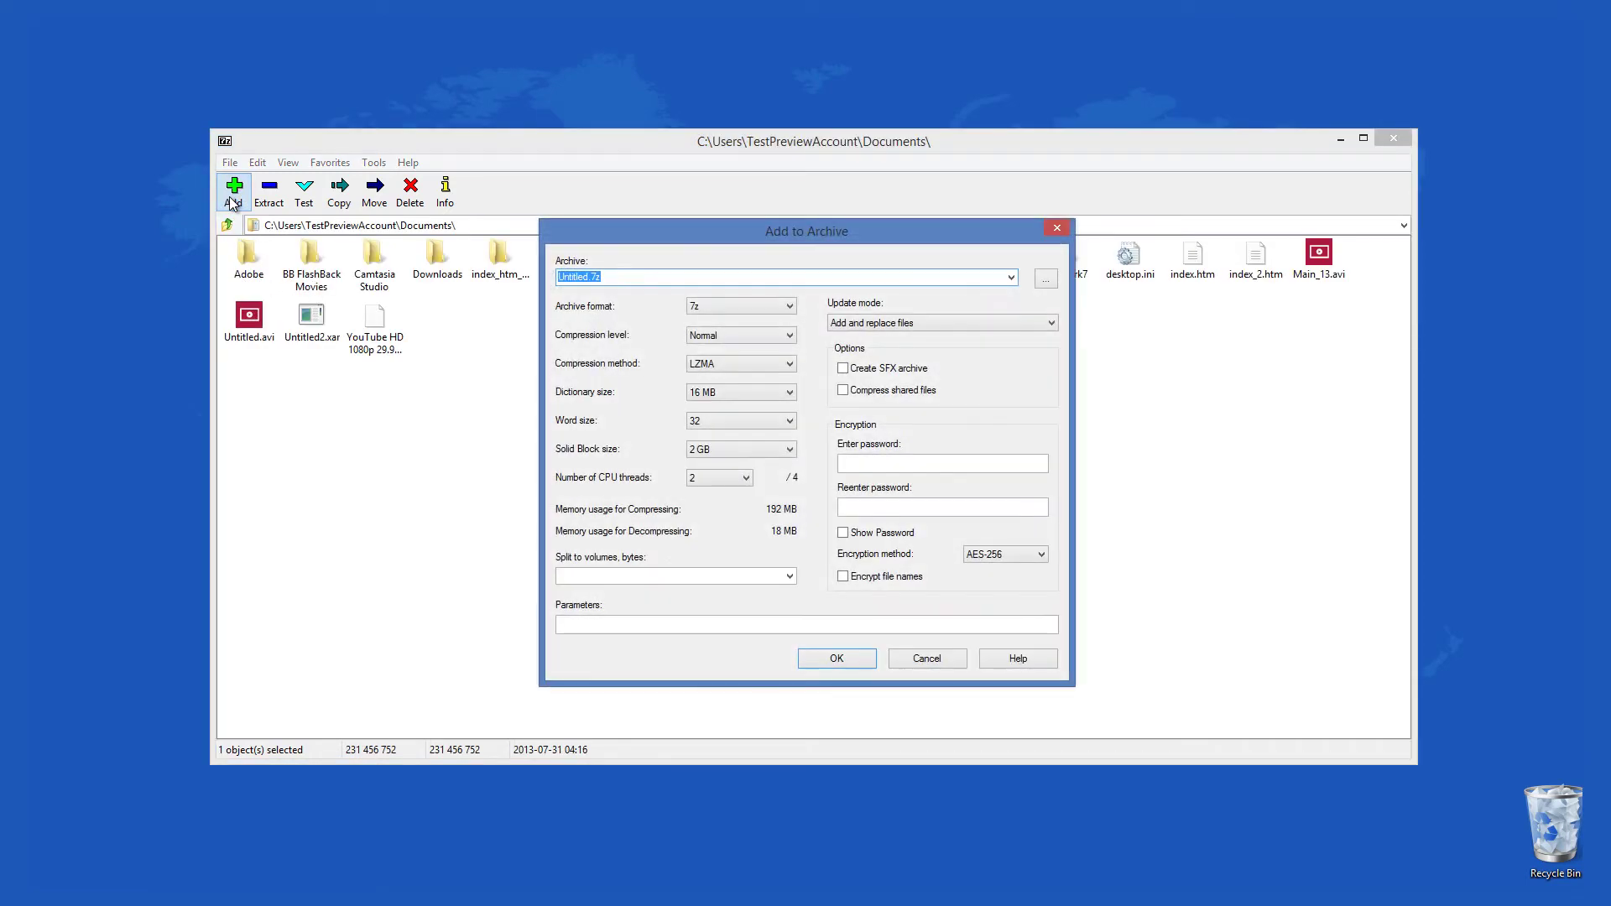
{"action": "left_click_drag", "start_coordinate": [604, 239], "coordinate": [536, 158]}
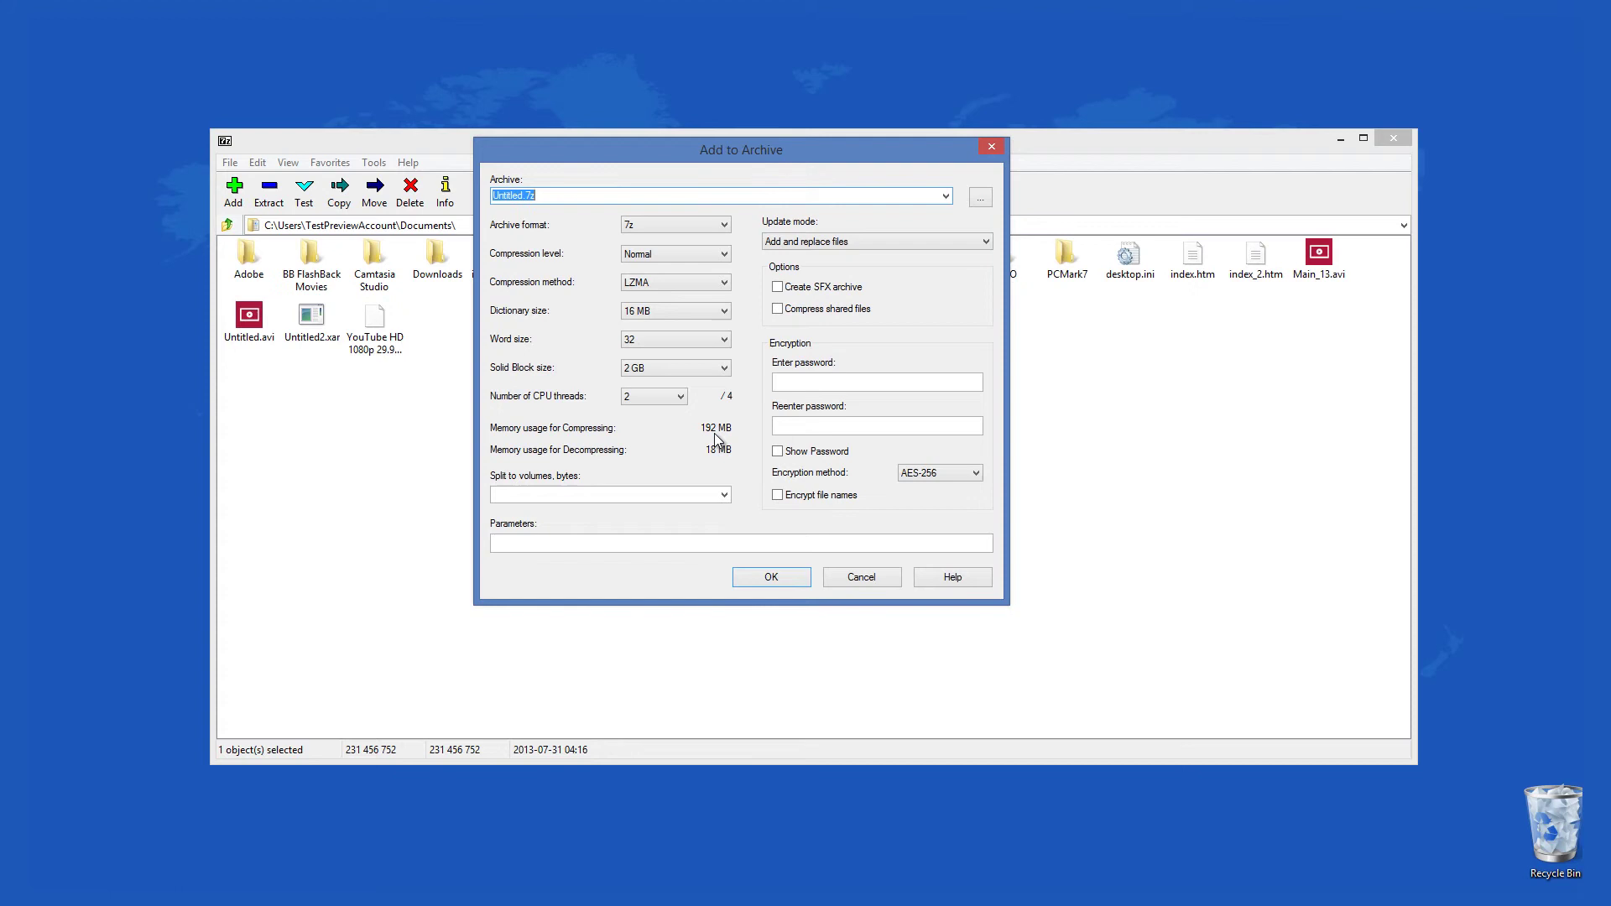
Keep 2 GB solid blocks, Add and replace files mode, and self-extracting off
{"action": "left_click", "coordinate": [724, 369]}
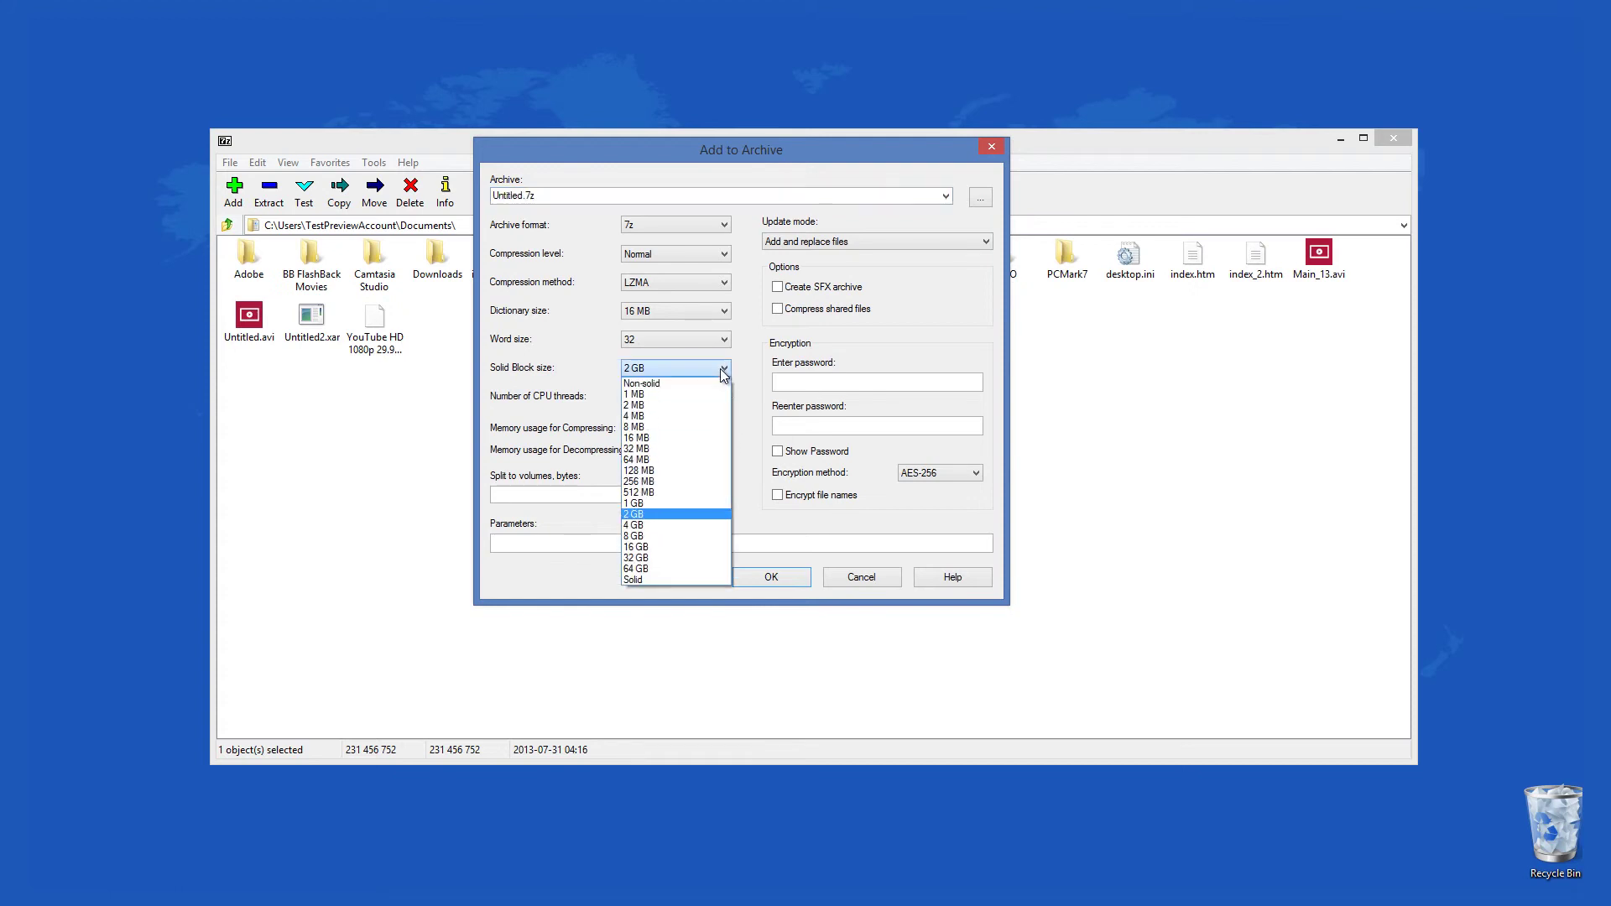
{"action": "left_click", "coordinate": [755, 353]}
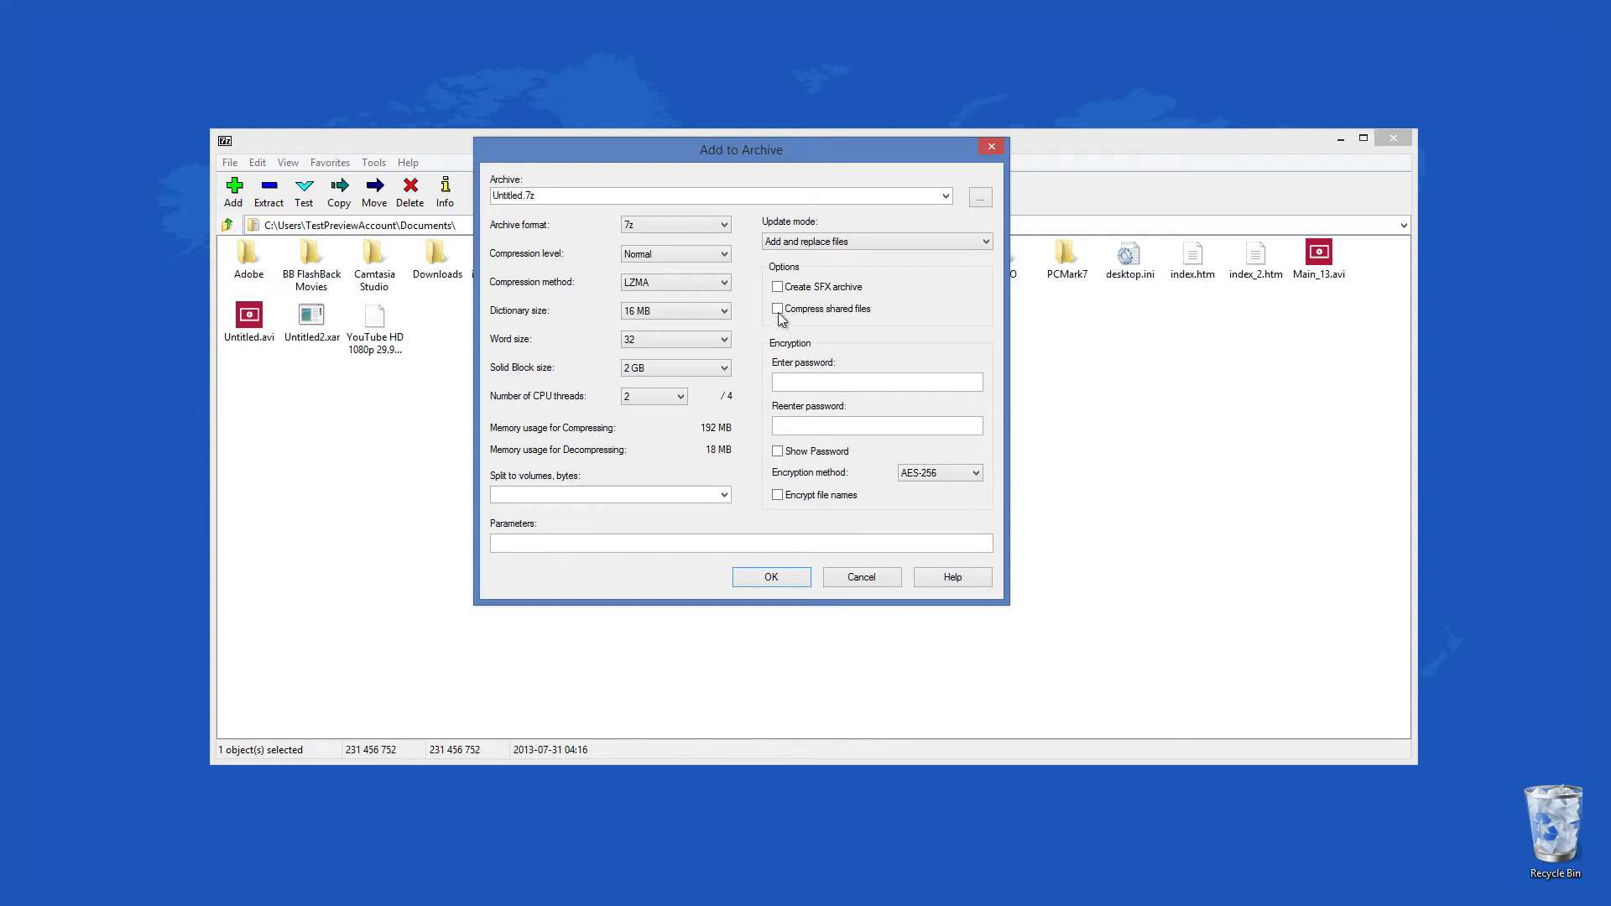
{"action": "left_click", "coordinate": [898, 241]}
{"action": "left_click", "coordinate": [899, 241]}
{"action": "left_click", "coordinate": [778, 287]}
{"action": "left_click", "coordinate": [778, 286]}
{"action": "left_click", "coordinate": [877, 425]}
Compress Untitled.avi into Untitled.7z and let the progress dialog finish
{"action": "left_click", "coordinate": [770, 577]}
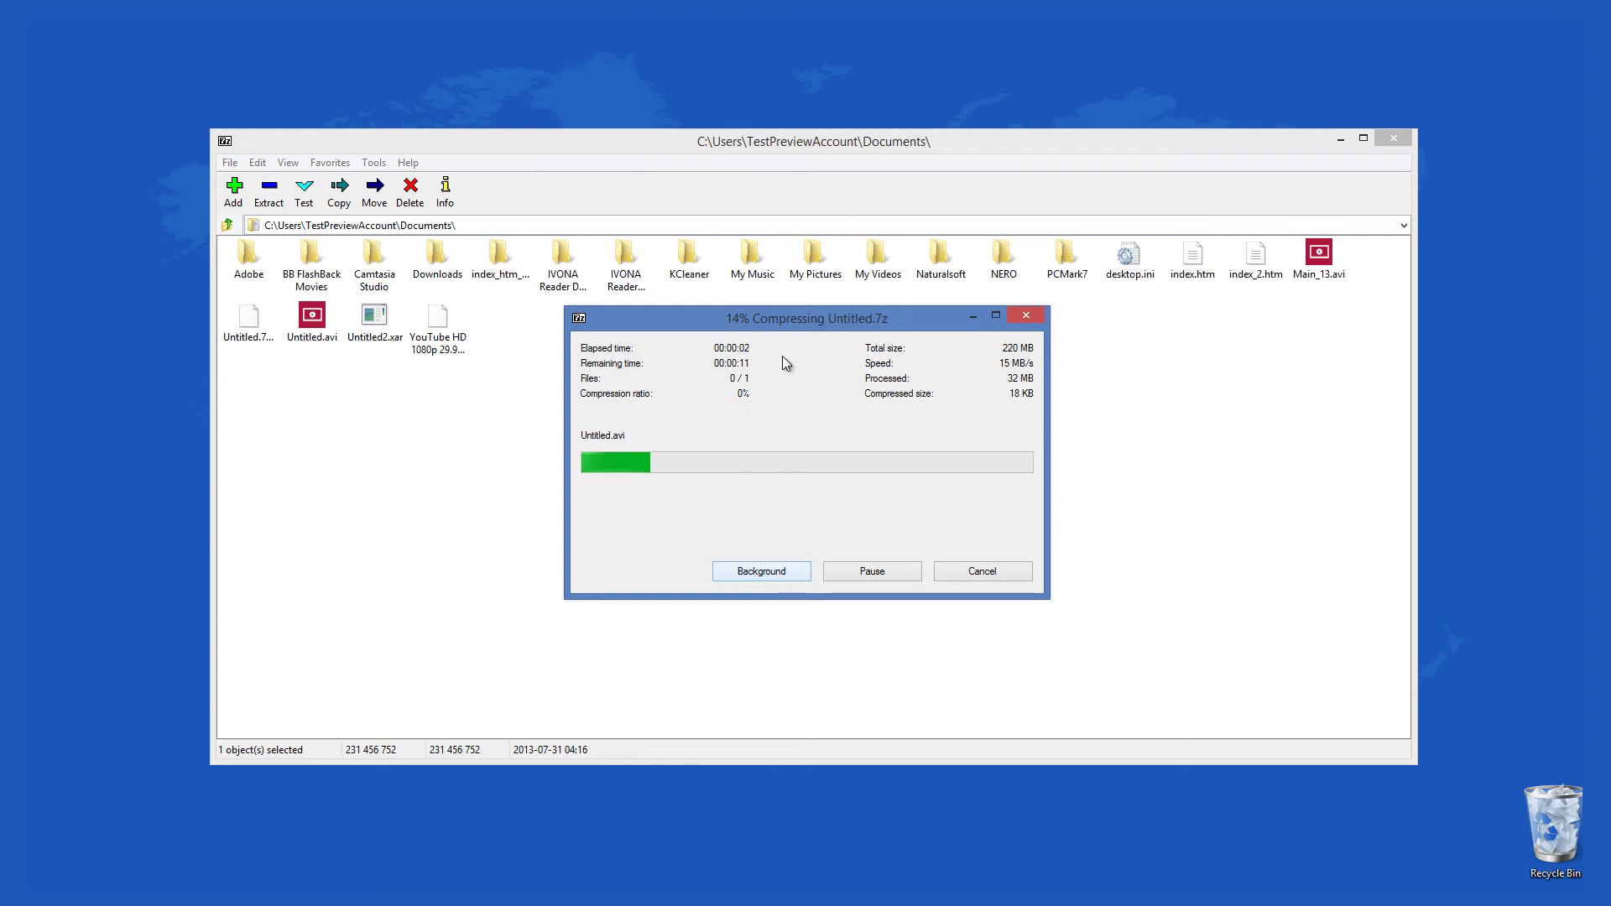
{"action": "left_click_drag", "start_coordinate": [778, 324], "coordinate": [762, 228]}
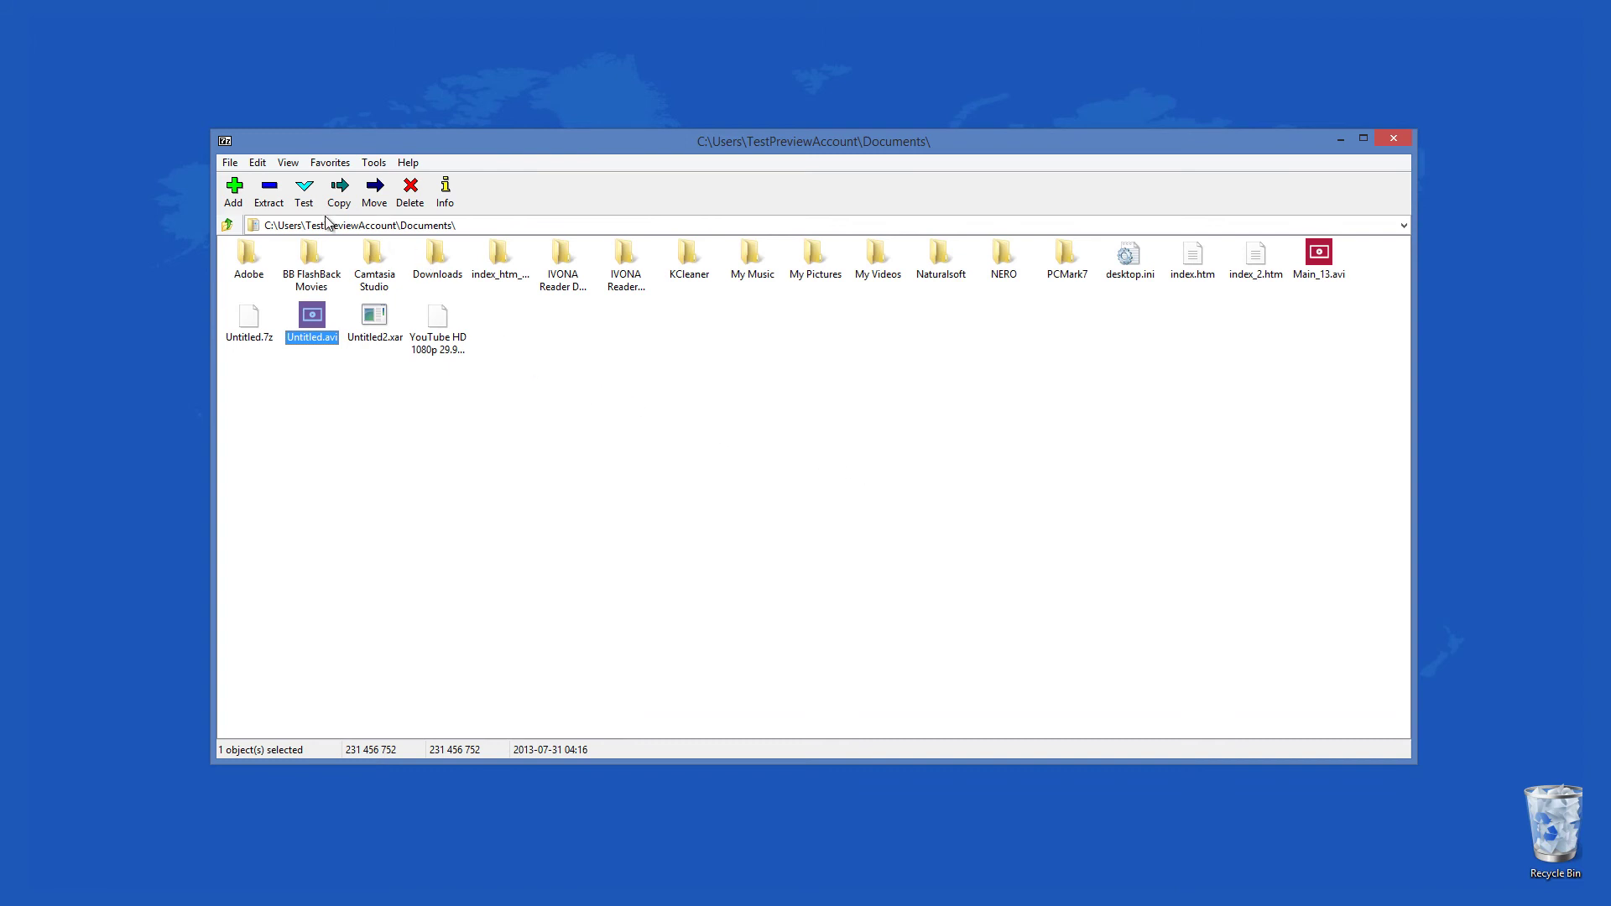
Cancel extracting Untitled.avi and switch to the browser's 7-Zip download page
{"action": "left_click", "coordinate": [268, 193]}
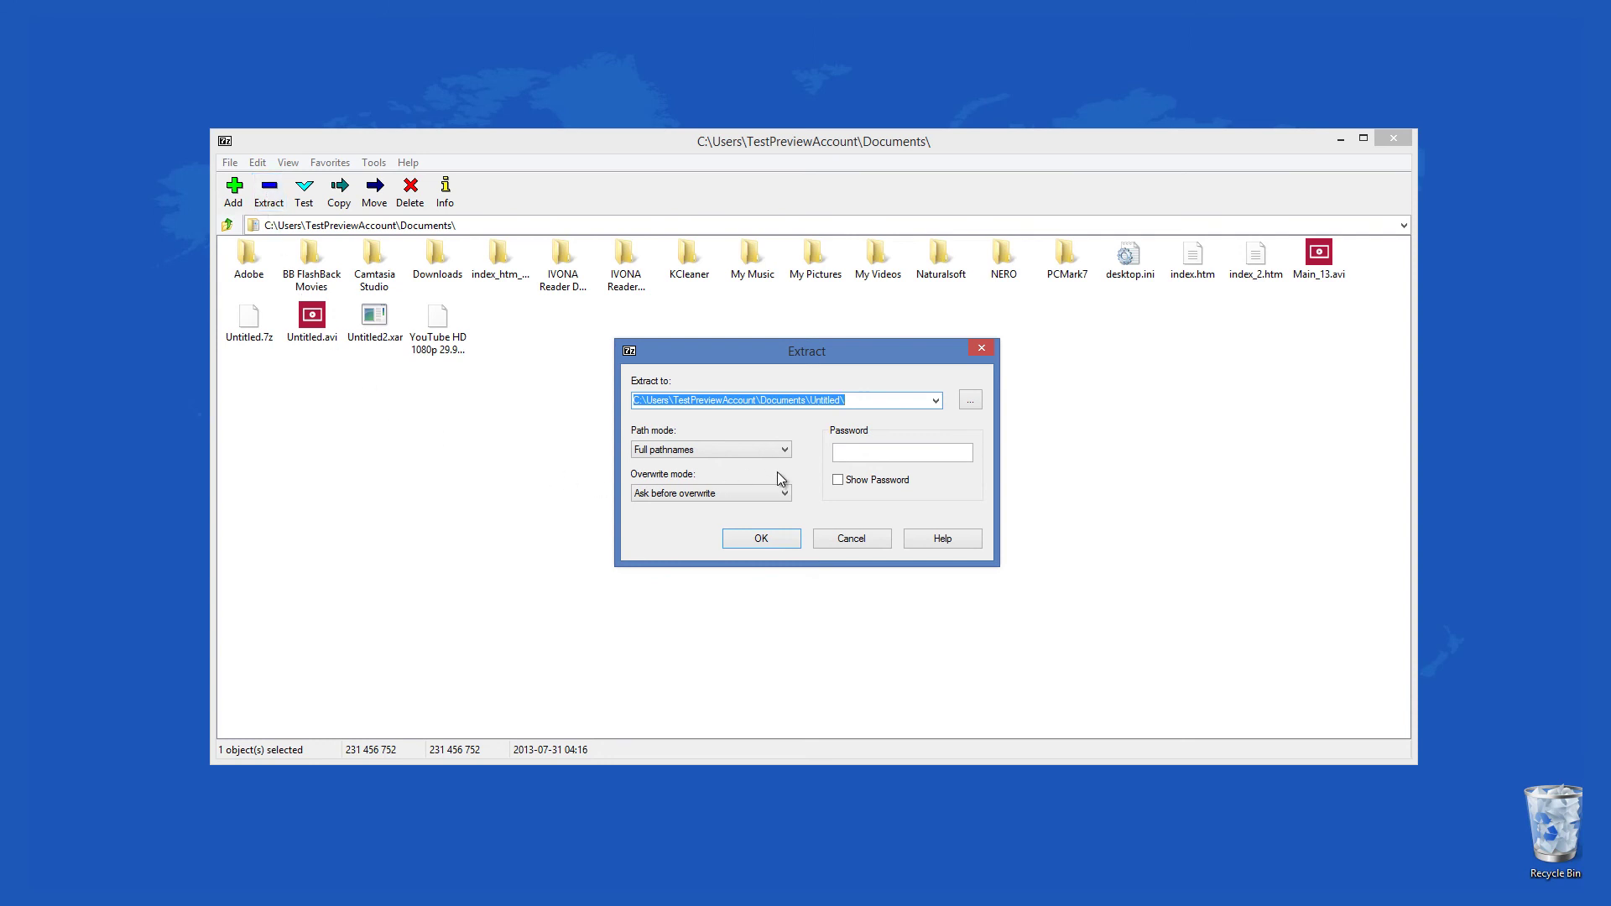
{"action": "left_click", "coordinate": [846, 538]}
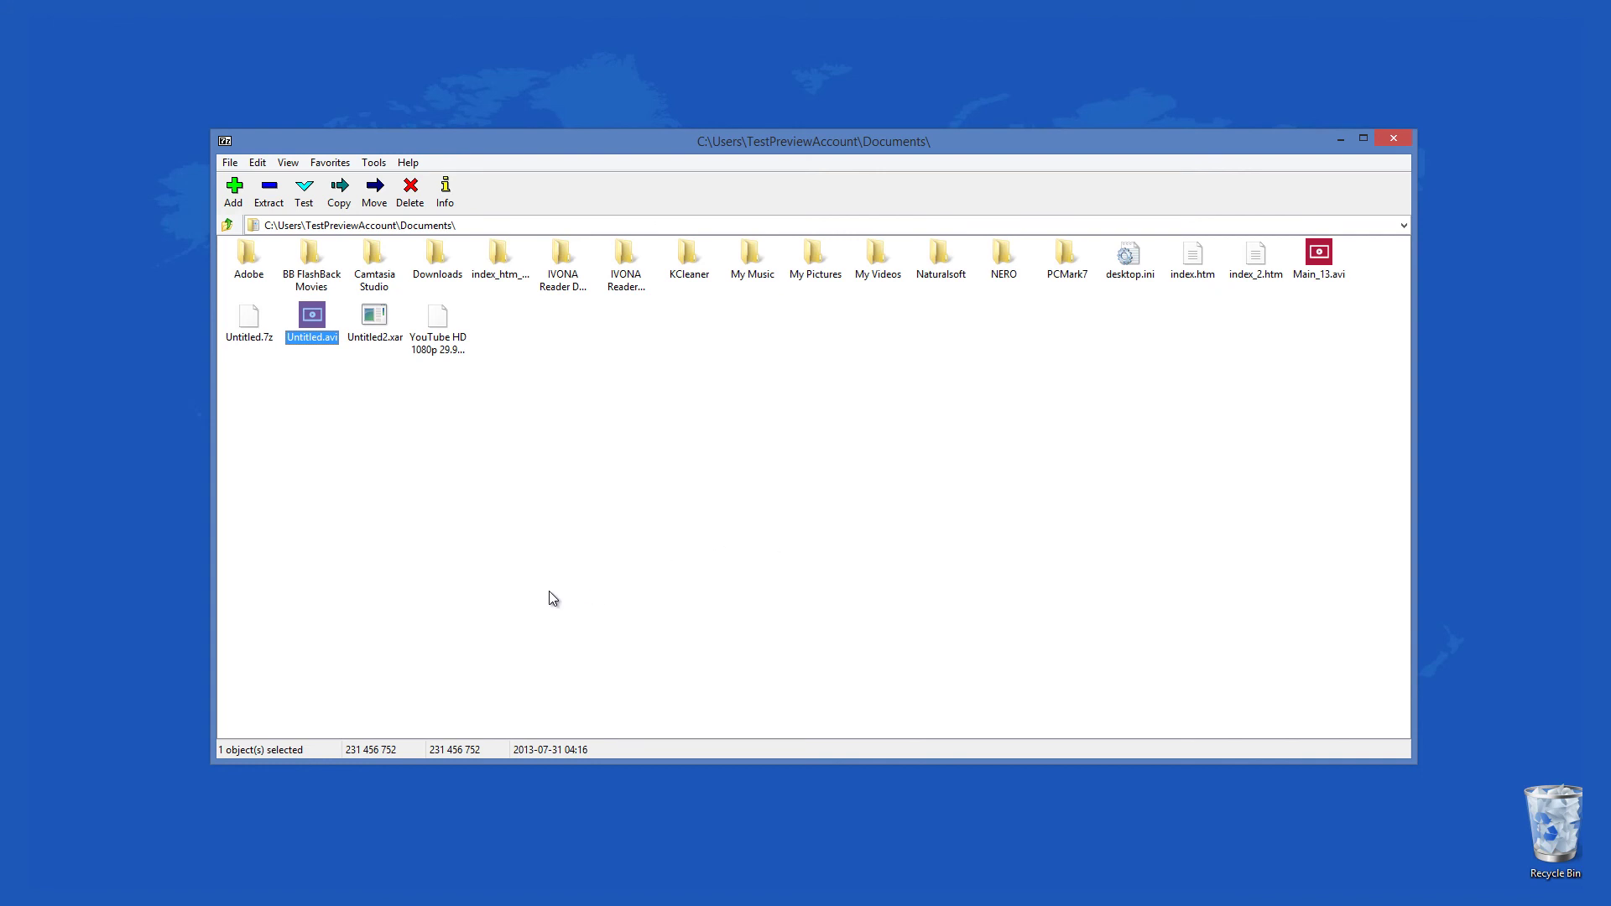
{"action": "key", "text": "alt+Tab"}
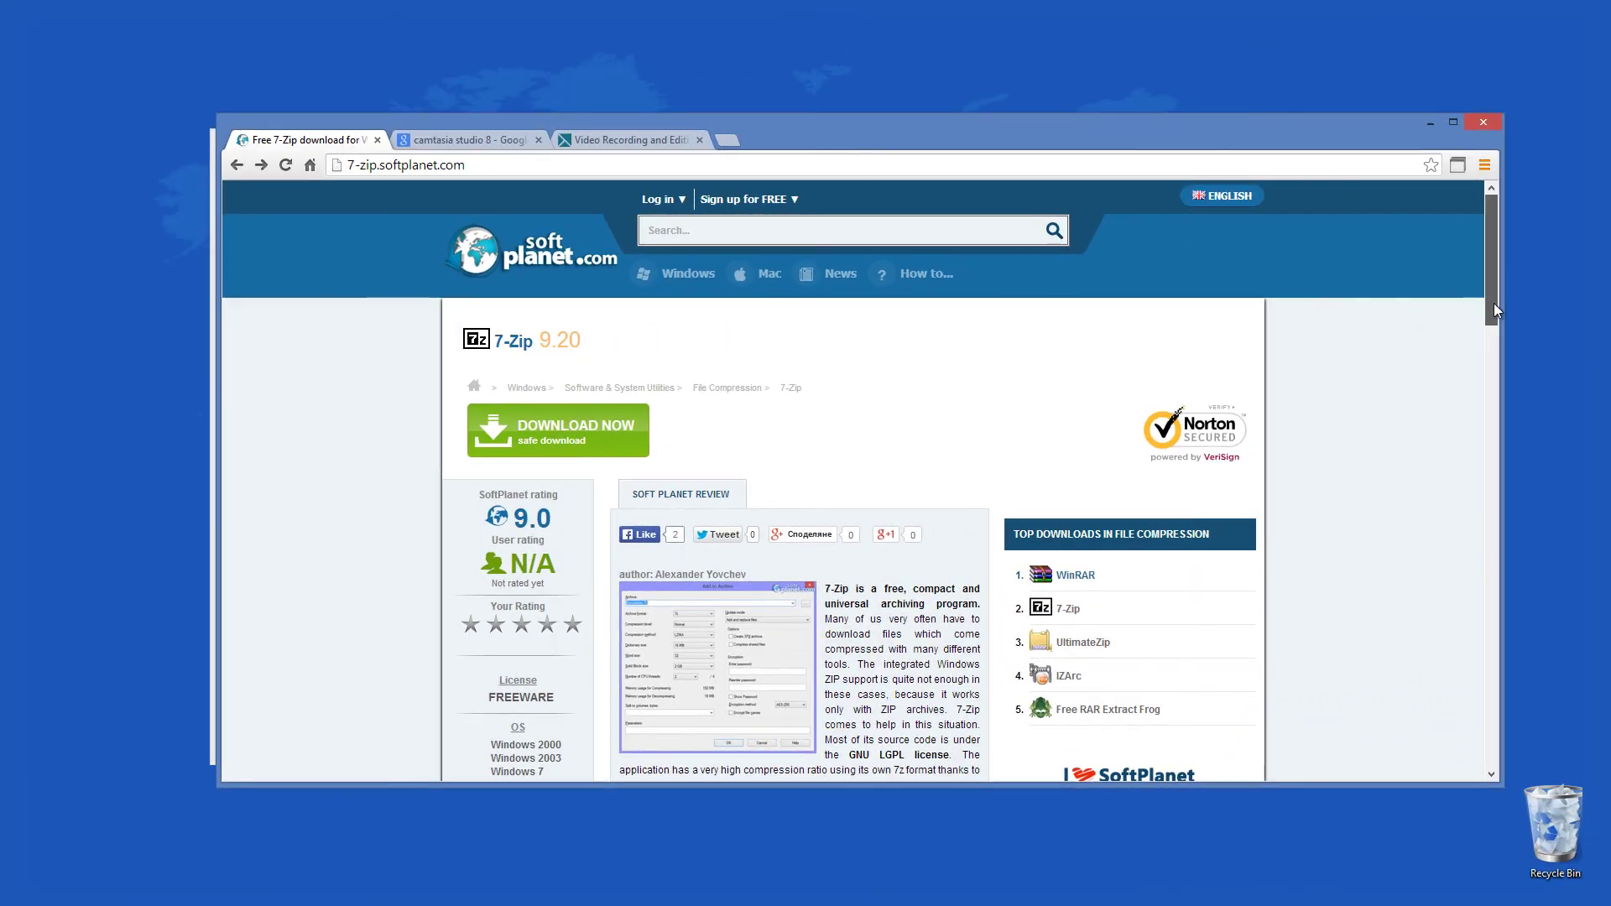
{"action": "left_click_drag", "start_coordinate": [1493, 309], "coordinate": [1462, 260]}
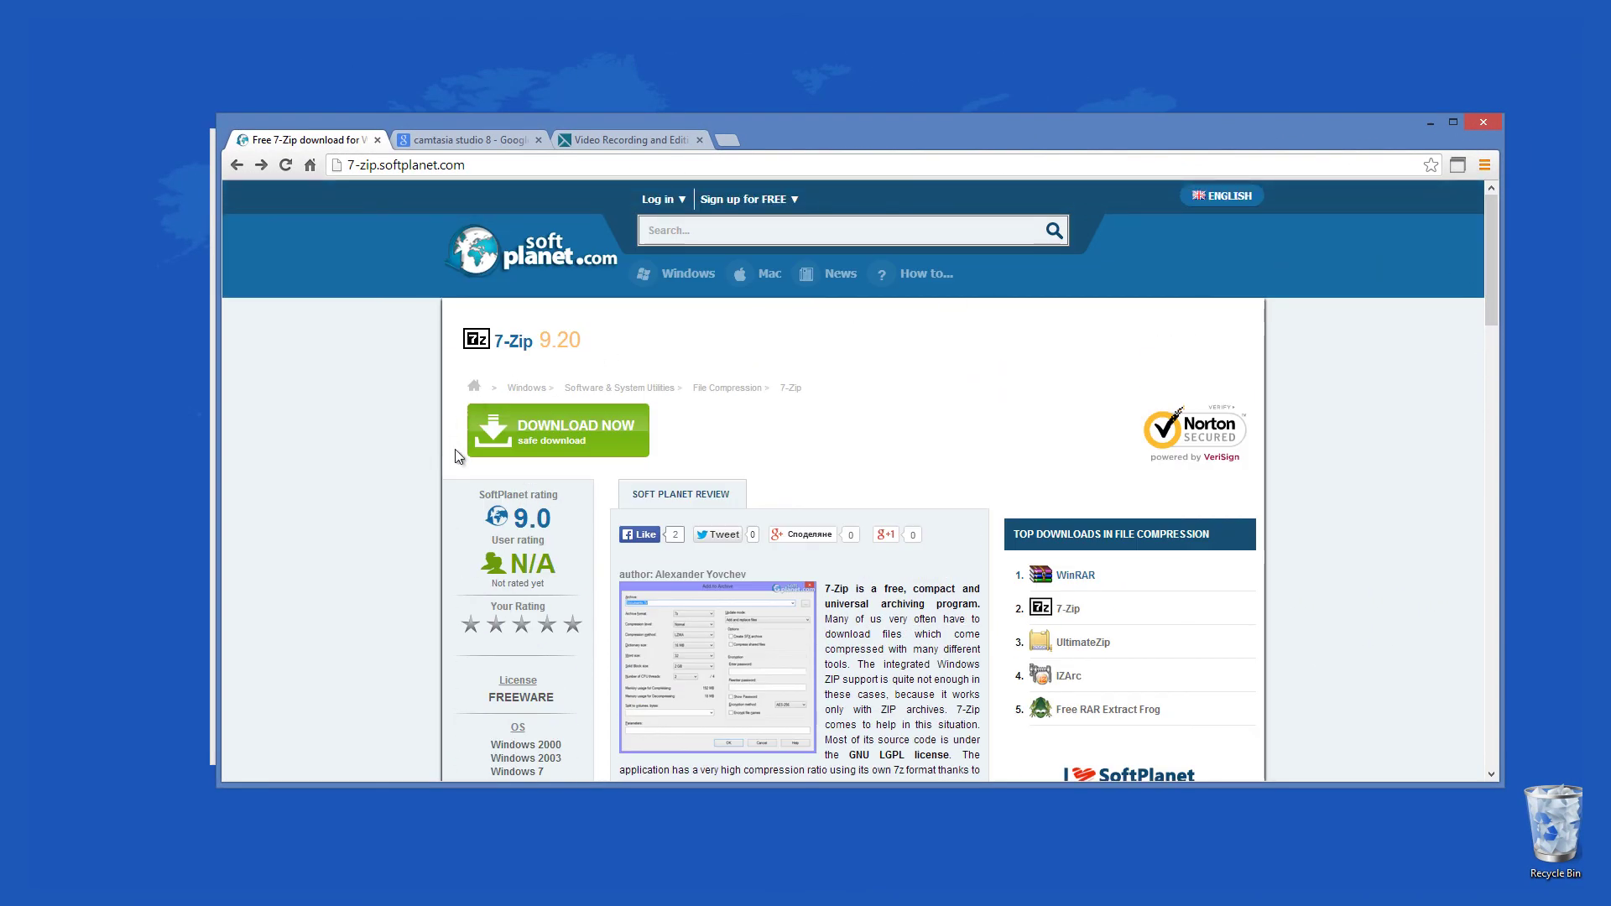